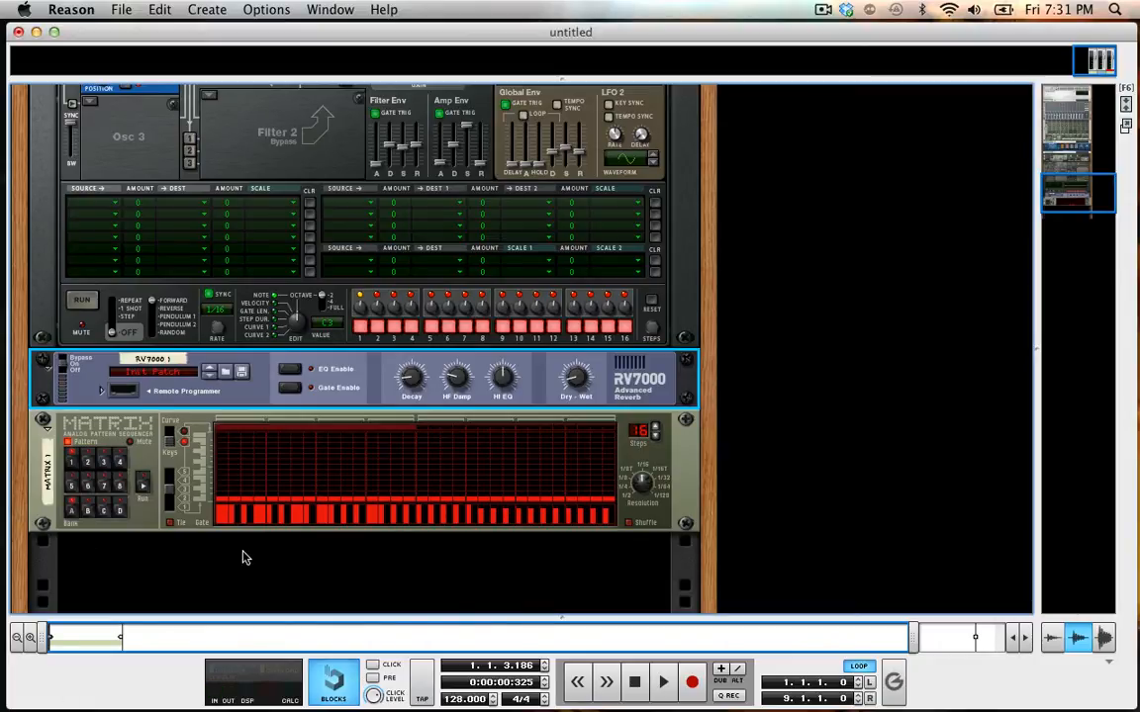
# Delete the Matrix, RV7000 and Thor devices from the rack and return the song position to the start.
pyautogui.click(143, 437)
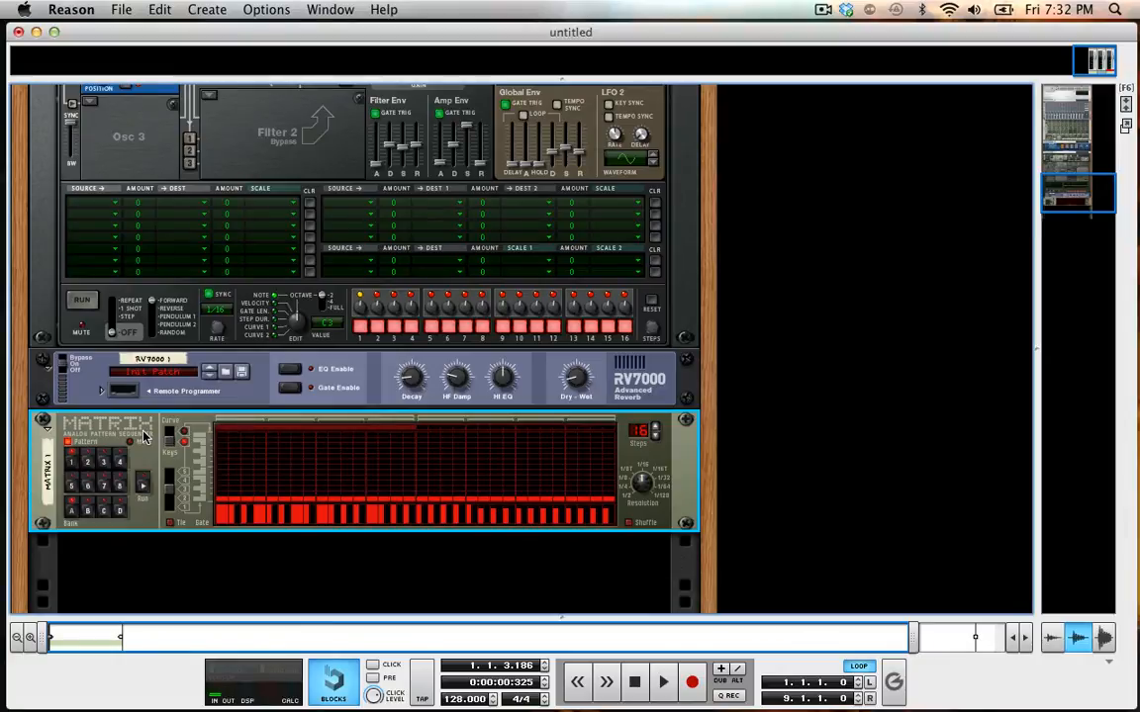
pyautogui.scroll(10, 144, 437)
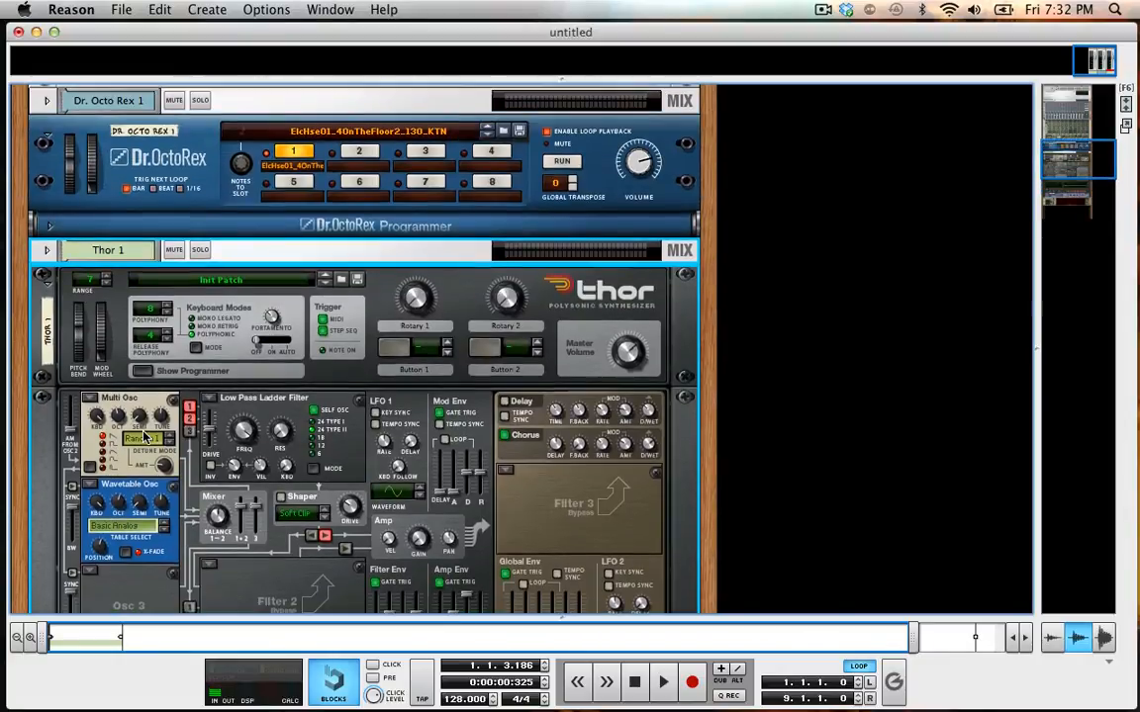
pyautogui.press('BackSpace')
pyautogui.press('Return')
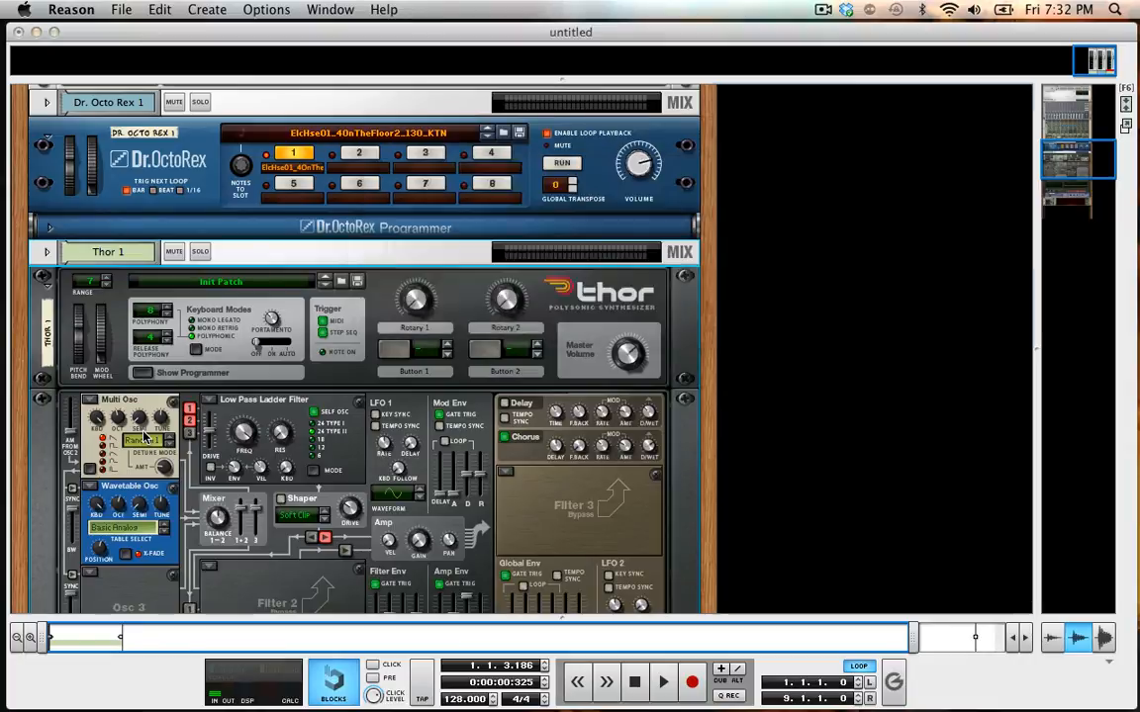
pyautogui.click(634, 682)
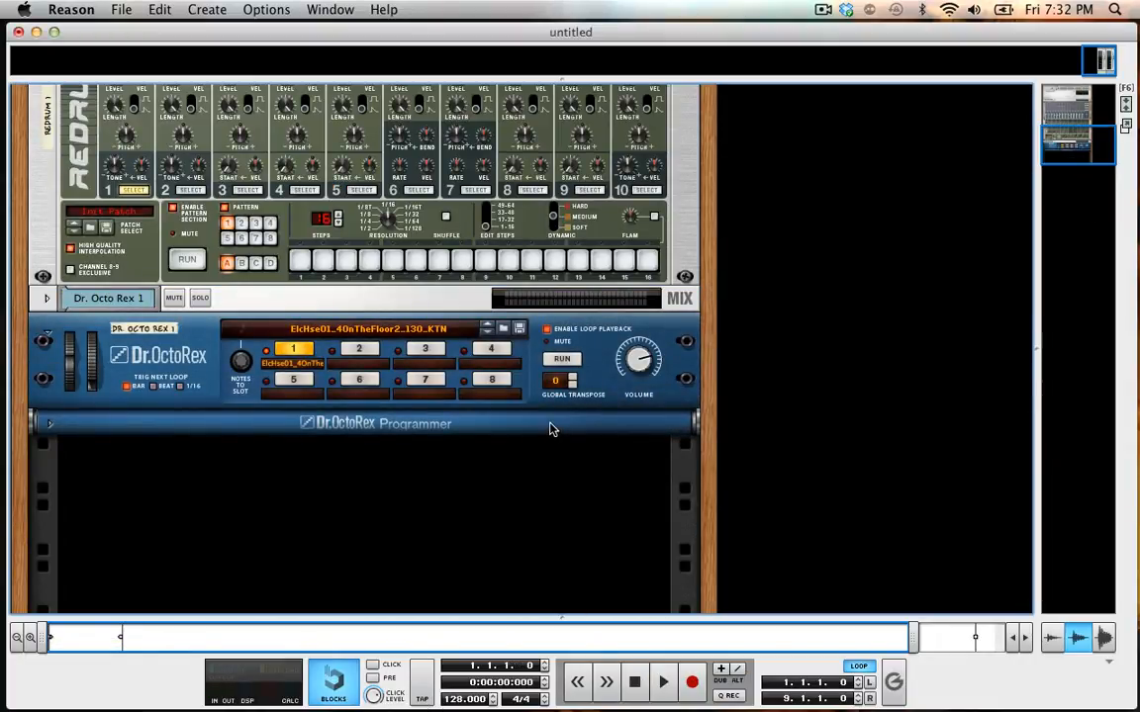
# Add a Thor Polysonic Synthesizer below the Dr. Octo Rex and show its programmer.
pyautogui.click(495, 423)
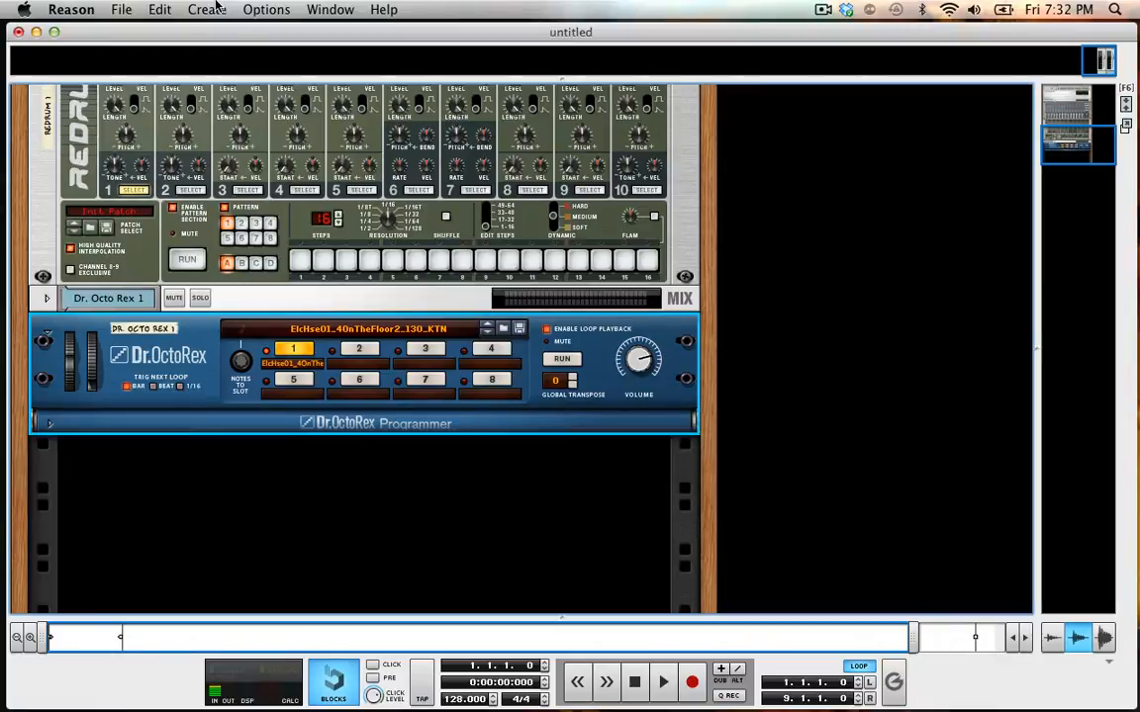
pyautogui.click(207, 9)
pyautogui.moveTo(221, 110)
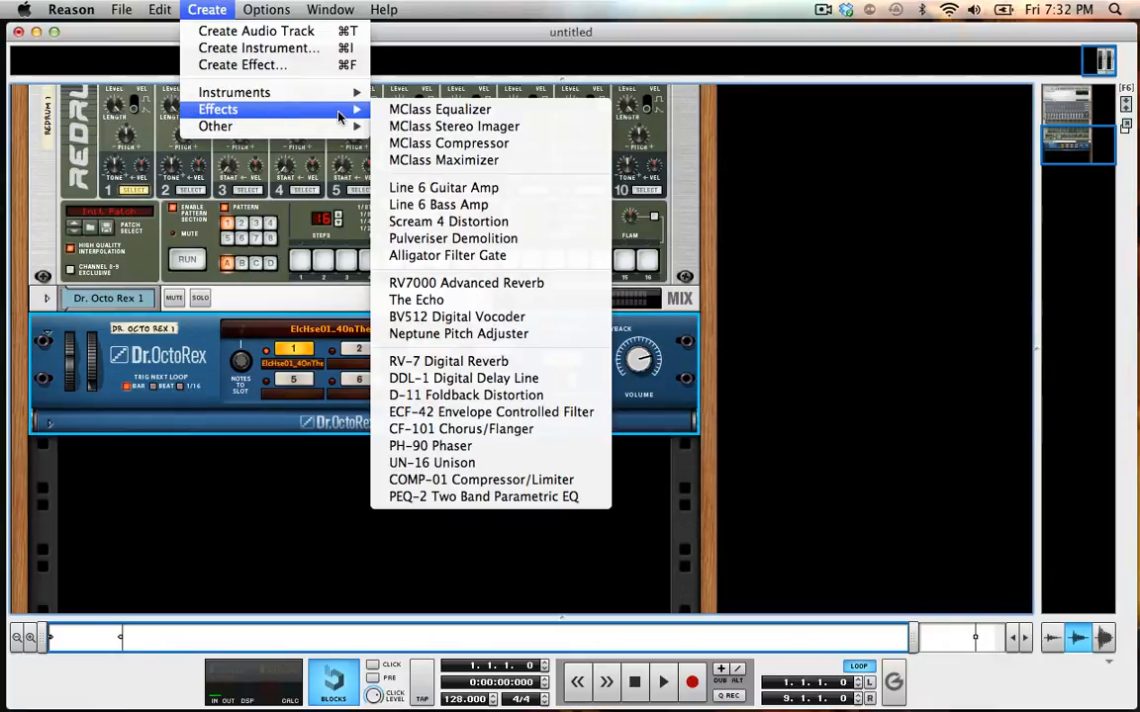
pyautogui.moveTo(307, 91)
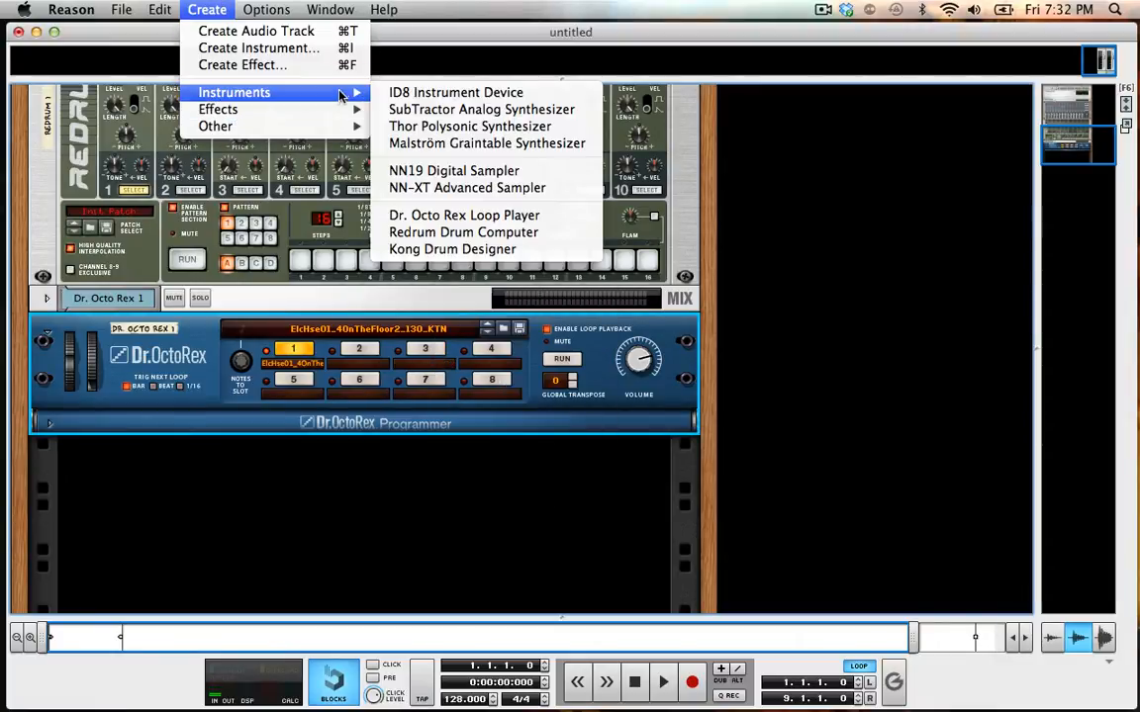
pyautogui.click(427, 127)
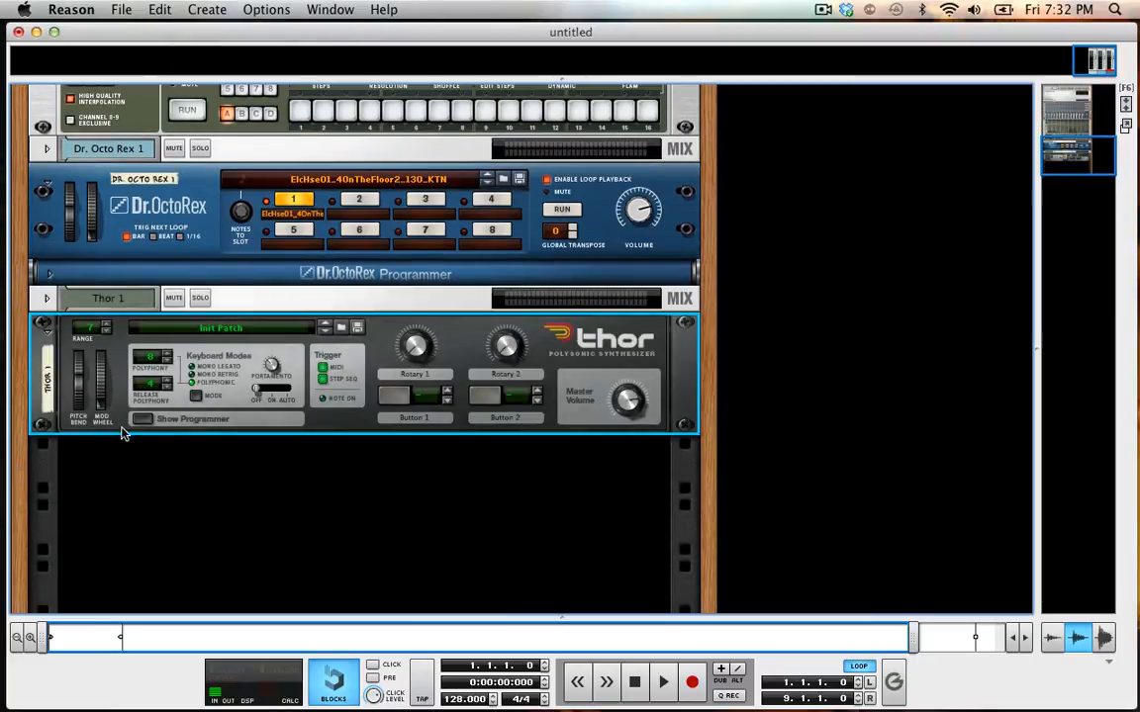
pyautogui.click(141, 419)
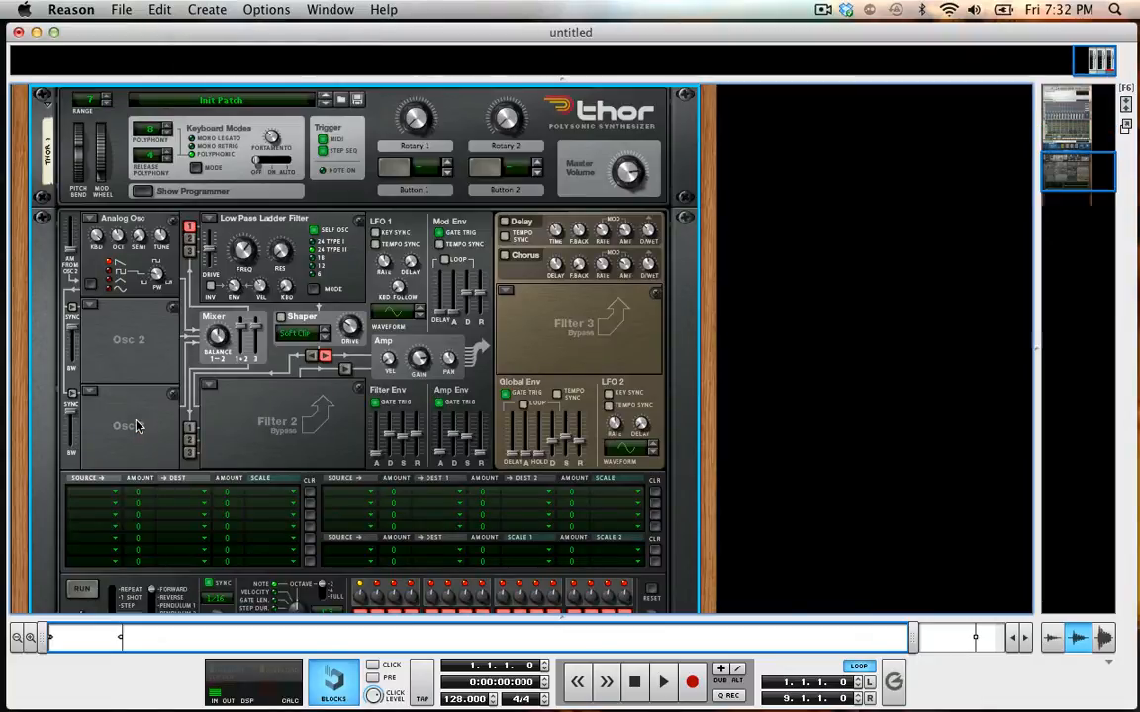
# Set Thor's oscillator 1 to Multi Oscillator and oscillator 2 to Wavetable.
pyautogui.click(89, 217)
pyautogui.click(200, 284)
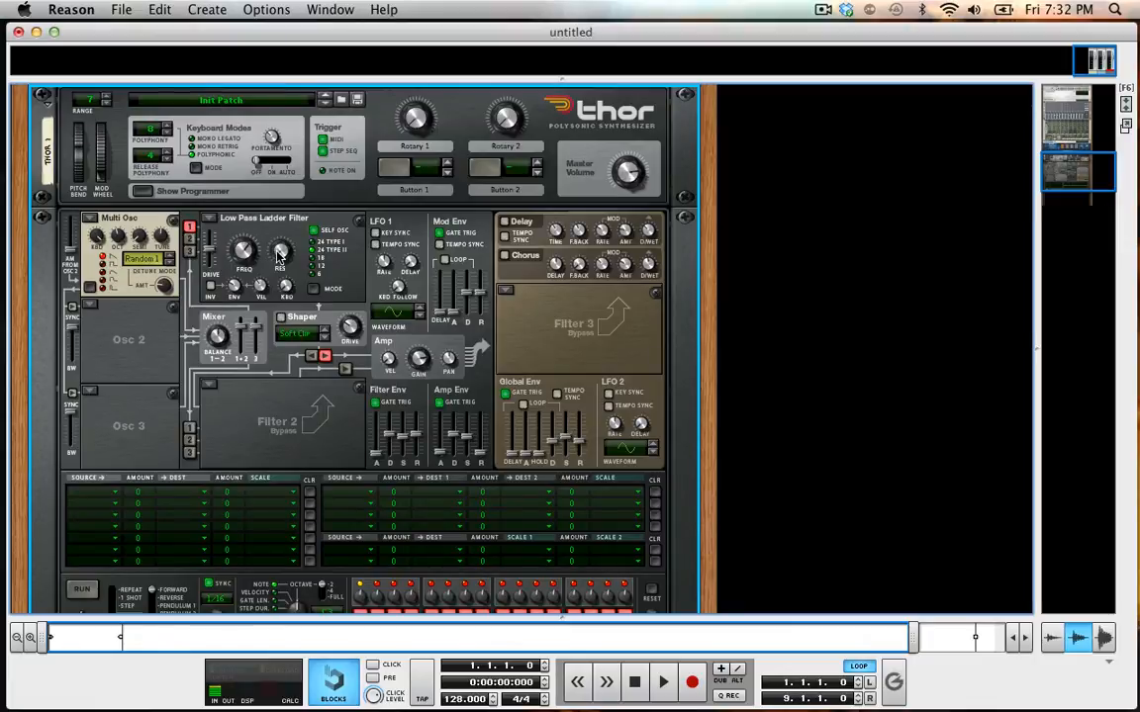
pyautogui.moveTo(281, 254)
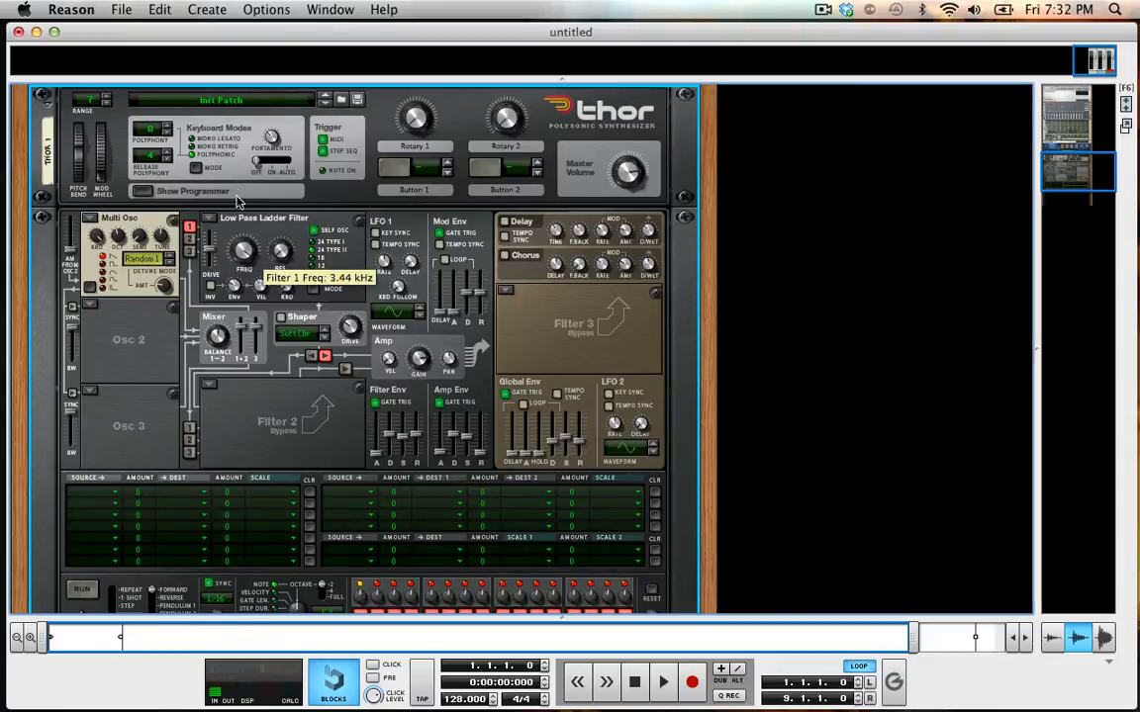
pyautogui.click(88, 286)
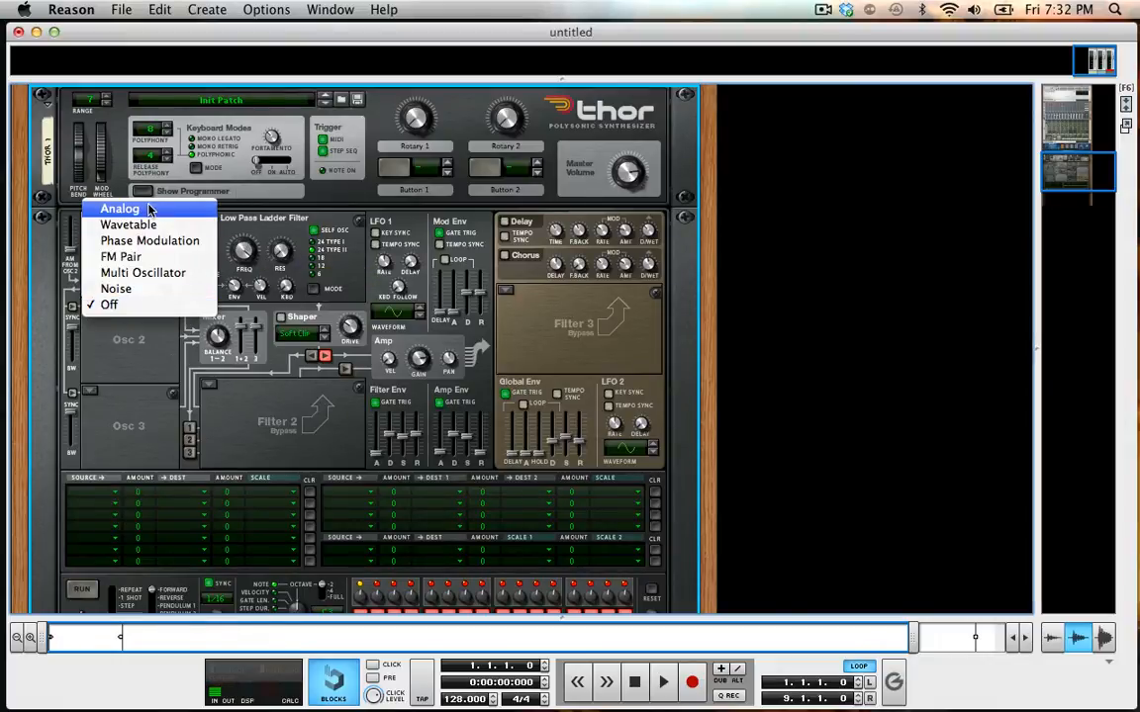
pyautogui.click(121, 225)
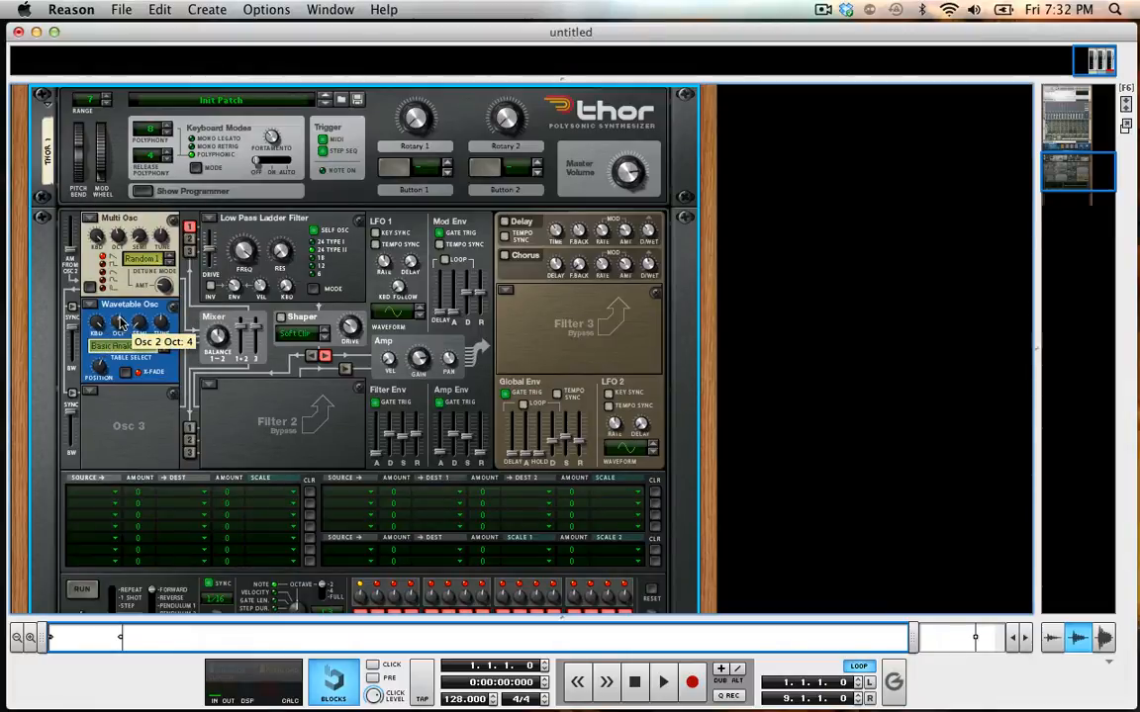
# Route Thor's oscillator 2 into the Low Pass Ladder Filter and turn on the Chorus.
pyautogui.click(188, 240)
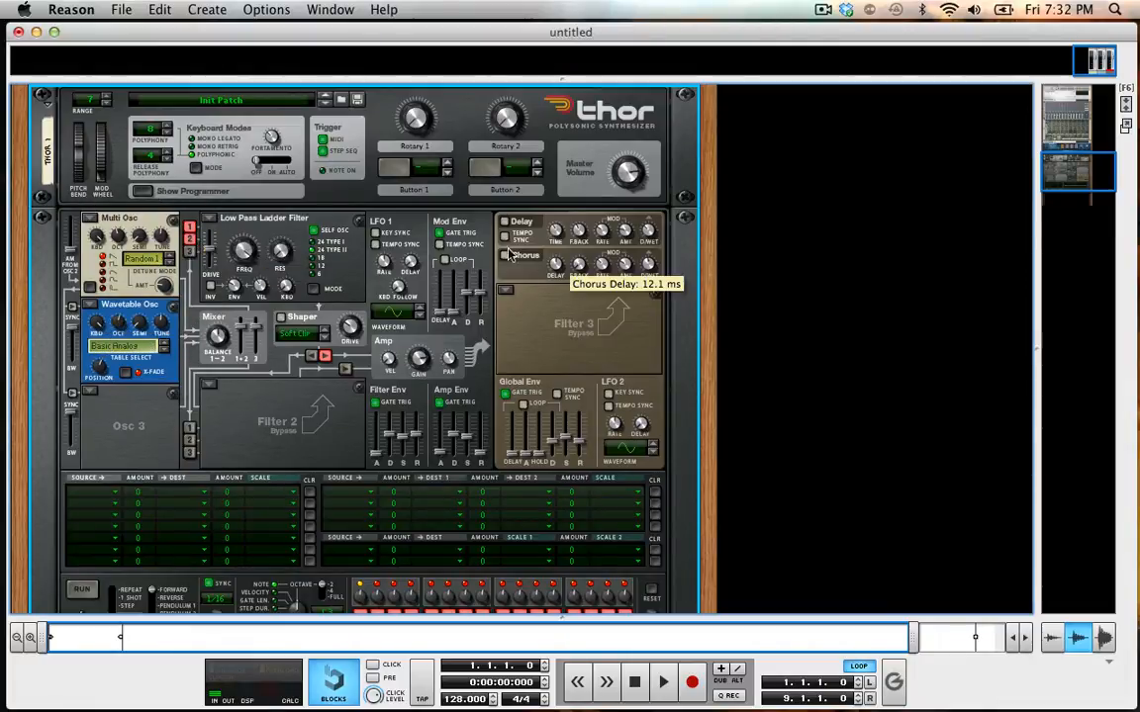
pyautogui.click(505, 256)
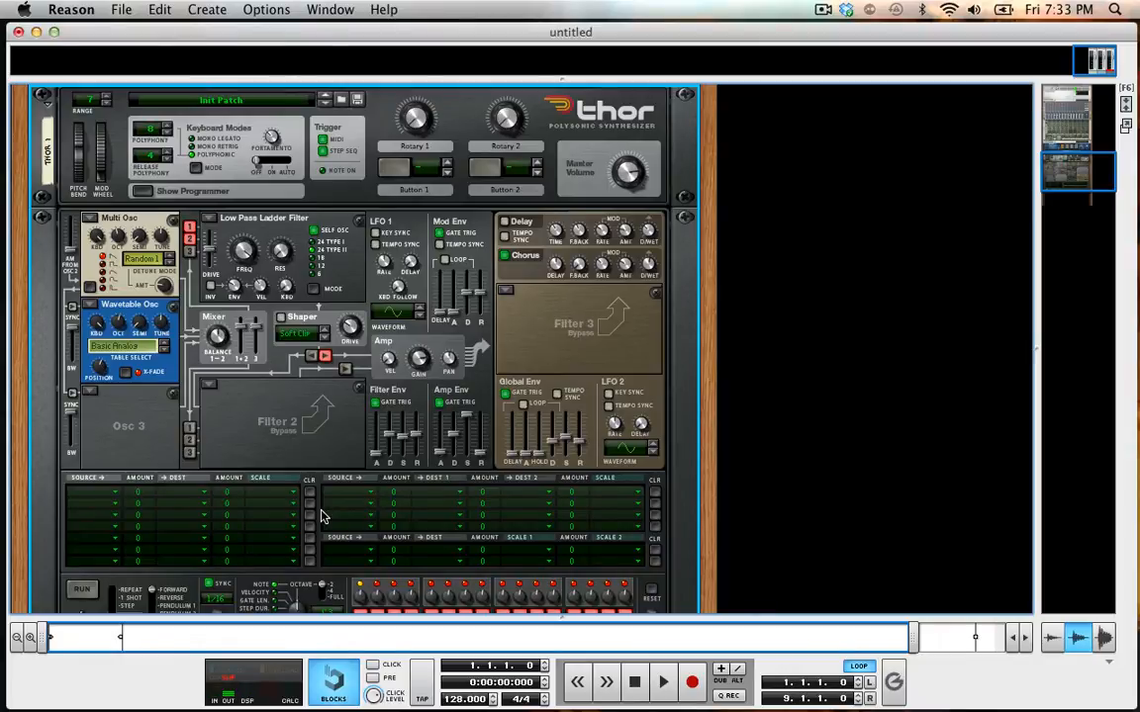
# Add a Matrix Pattern Sequencer below Thor in the rack.
pyautogui.scroll(-5, 327, 385)
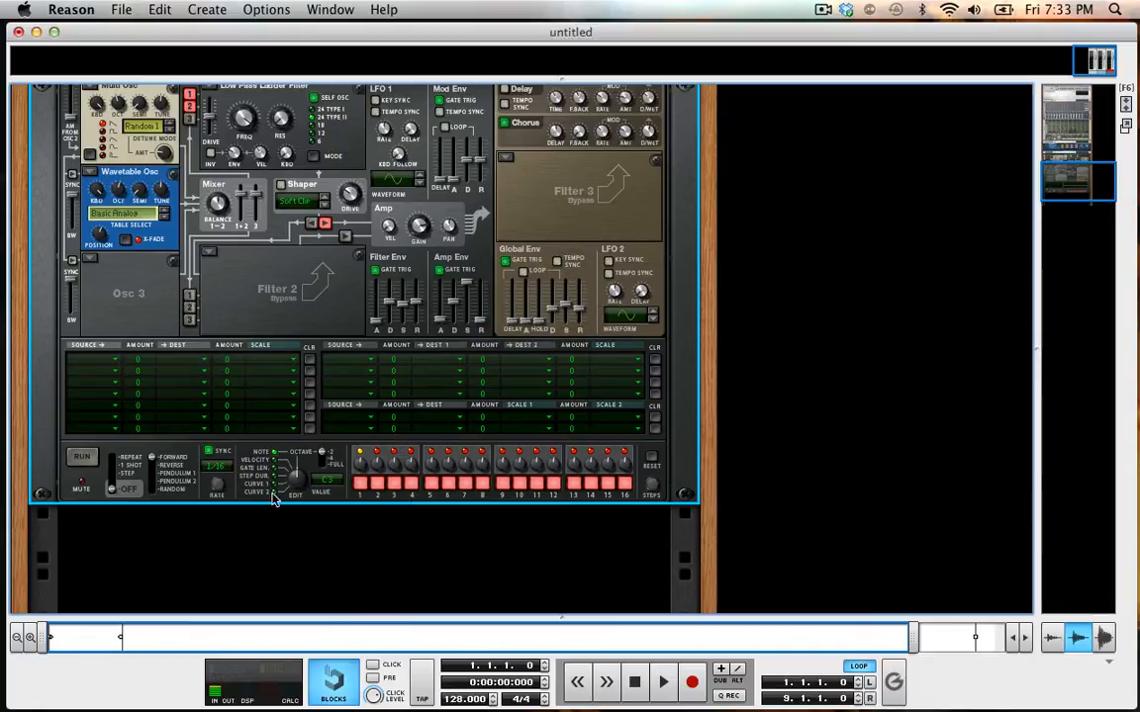
pyautogui.click(223, 7)
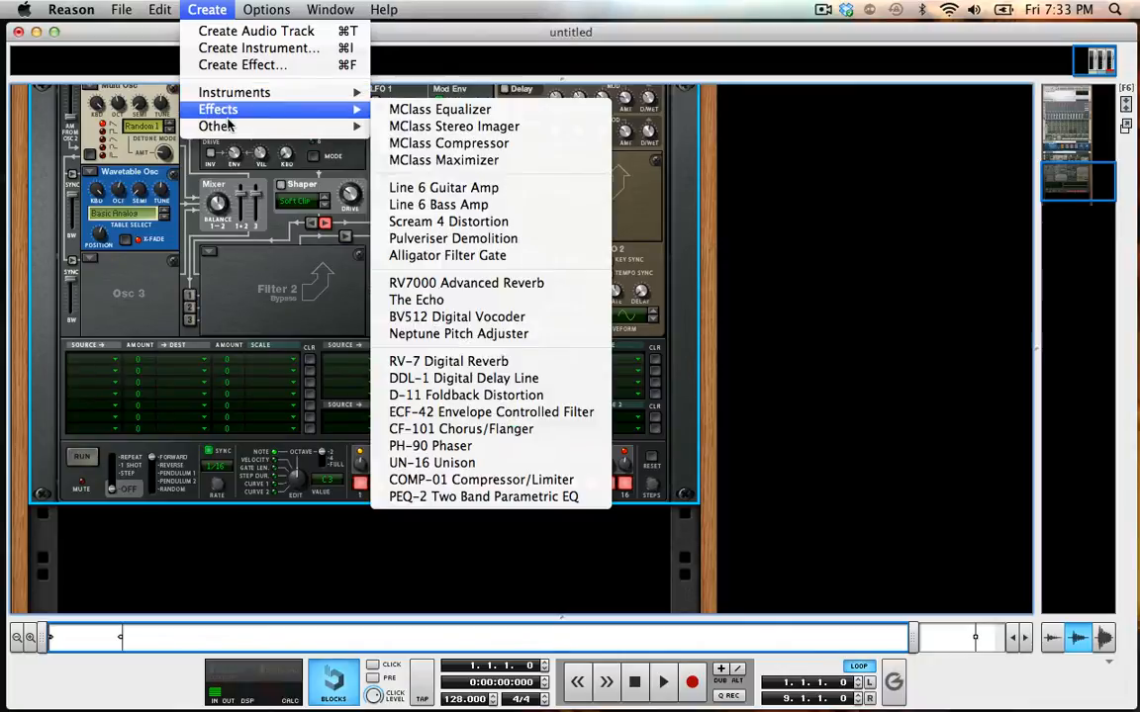
pyautogui.moveTo(225, 126)
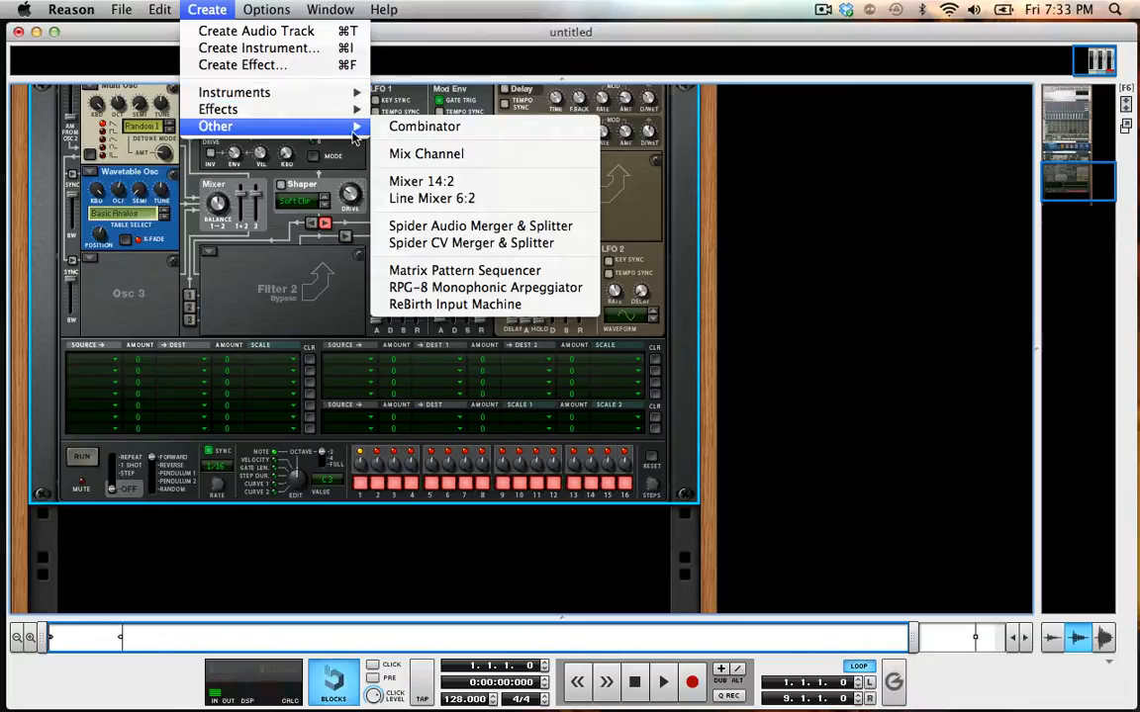
pyautogui.click(502, 271)
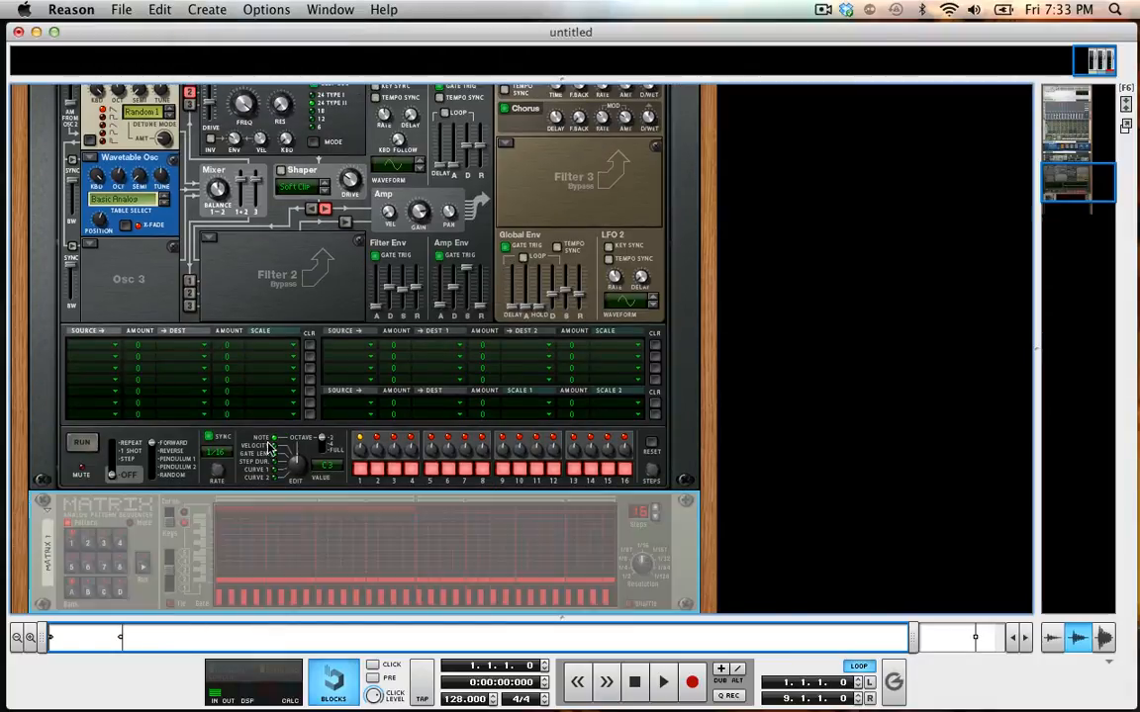
# Cable the Matrix's Gate CV output to a CV input on Thor's rear panel and return to the rack front.
pyautogui.press('Tab')
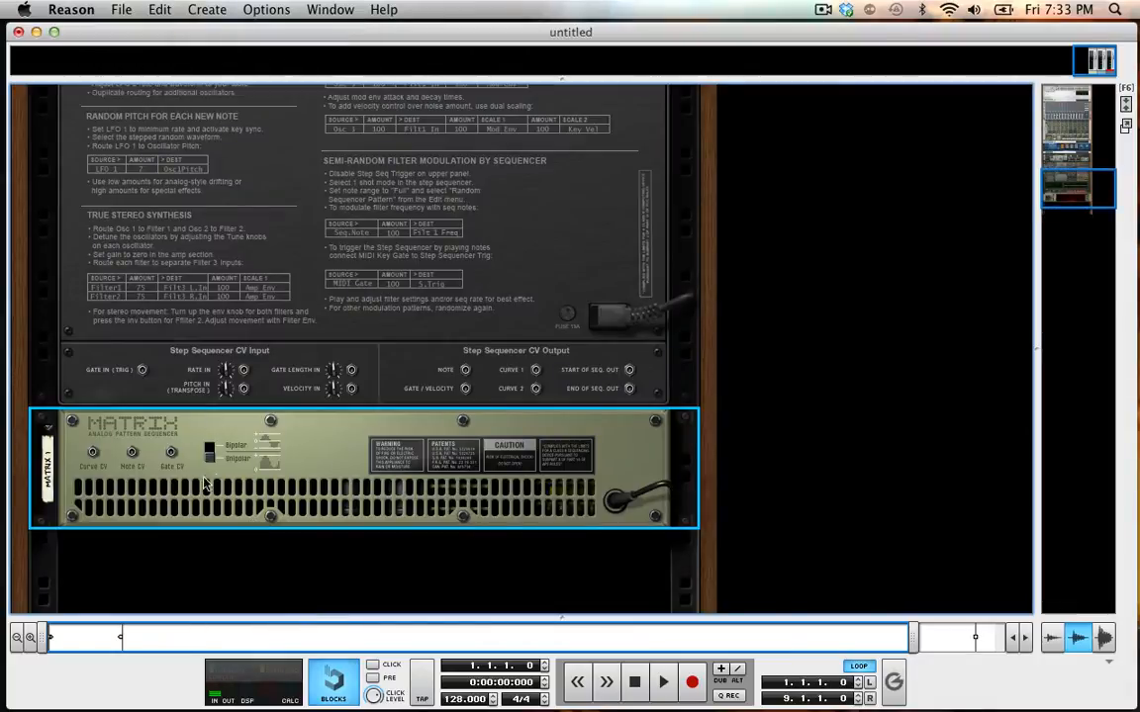
pyautogui.press('Tab')
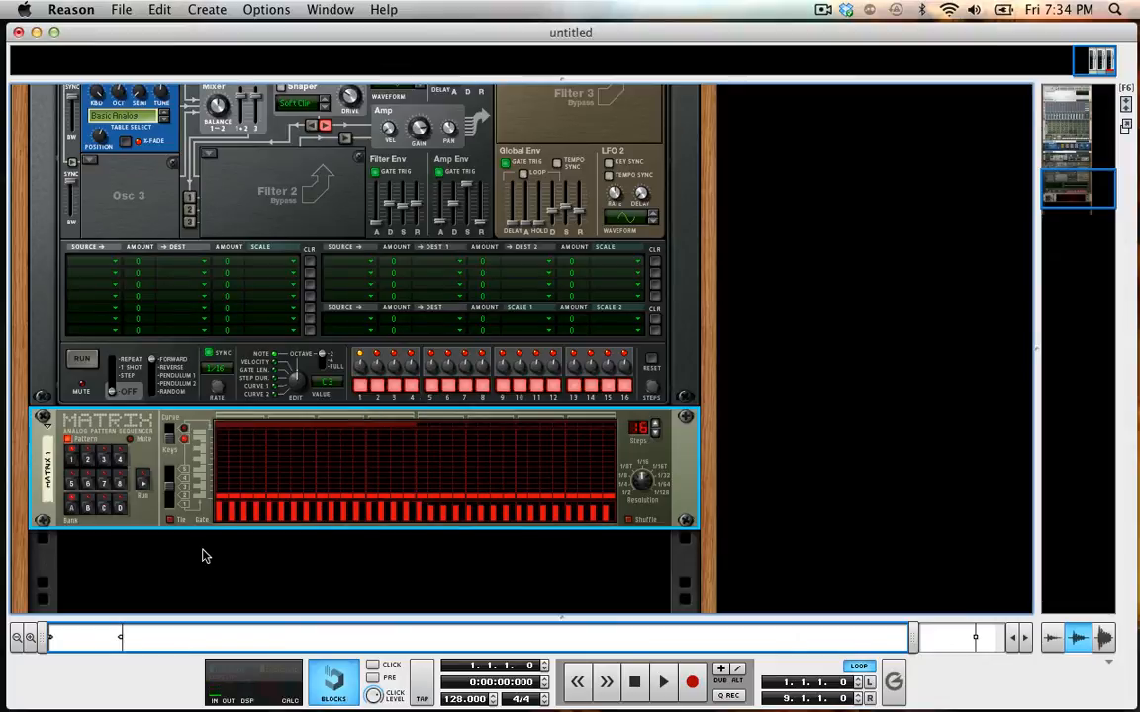
pyautogui.press('Tab')
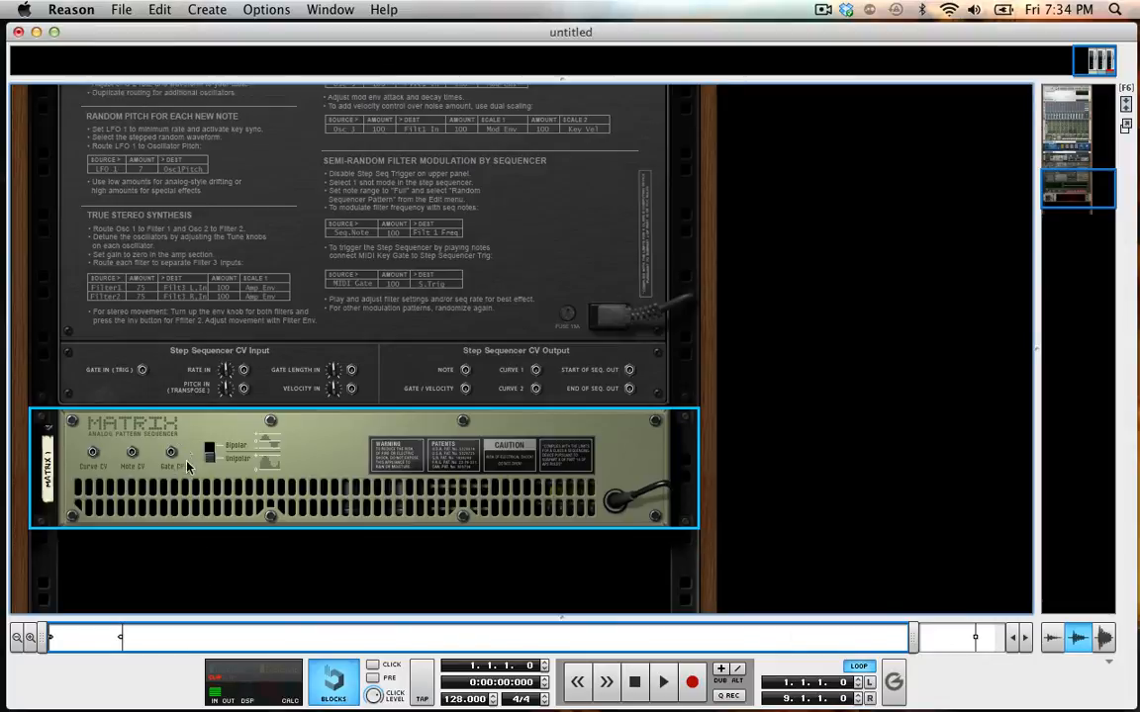
pyautogui.moveTo(170, 452); pyautogui.dragTo(308, 243)
pyautogui.press('Tab')
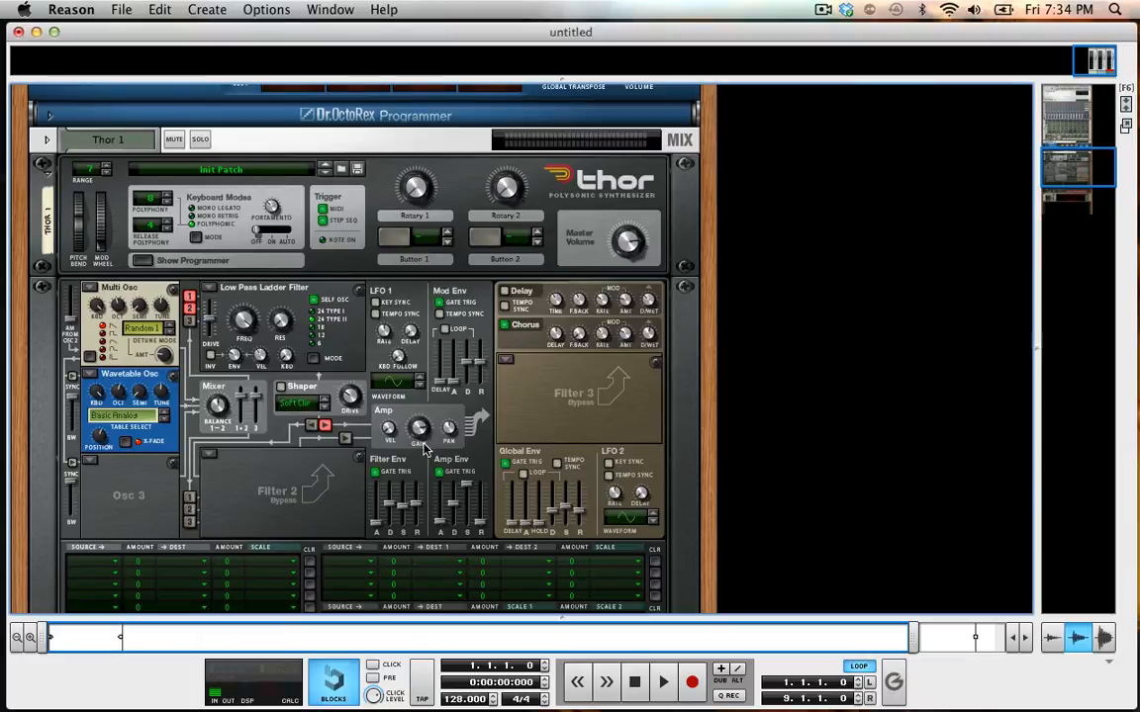
# Clear the Matrix gates on the first 24 steps and draw gates on steps 1 to 3.
pyautogui.scroll(-5, 423, 448)
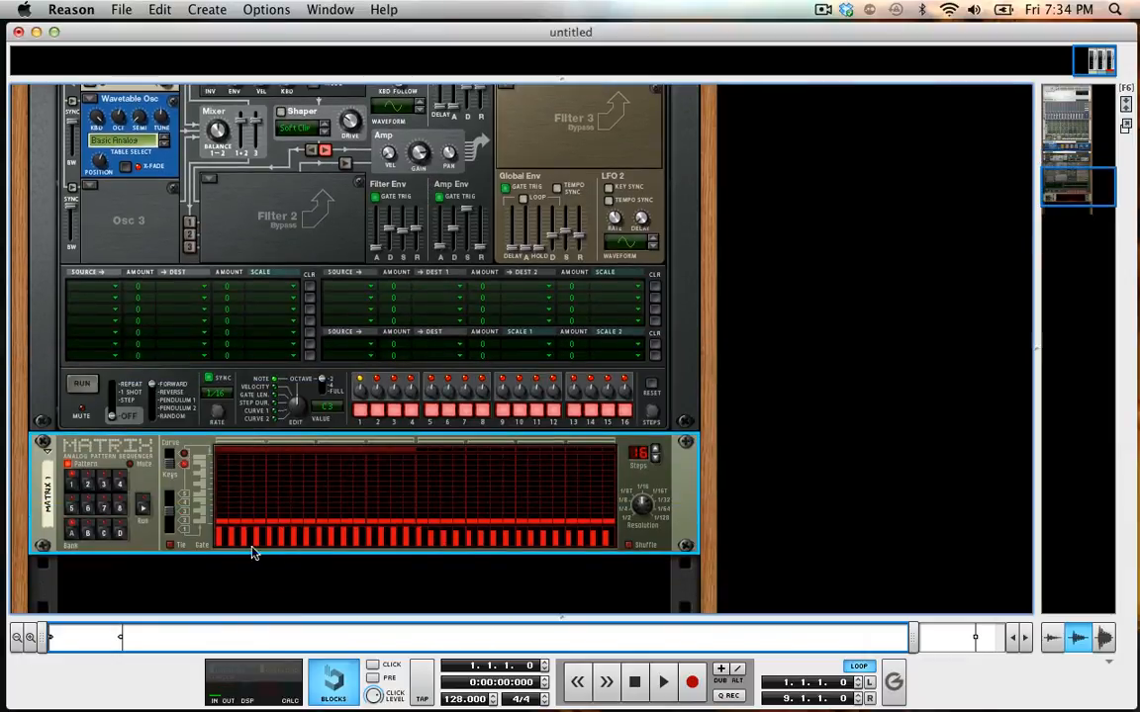
pyautogui.moveTo(223, 551)
pyautogui.mouseDown()
pyautogui.moveTo(222, 577)
pyautogui.moveTo(511, 619)
pyautogui.mouseUp()
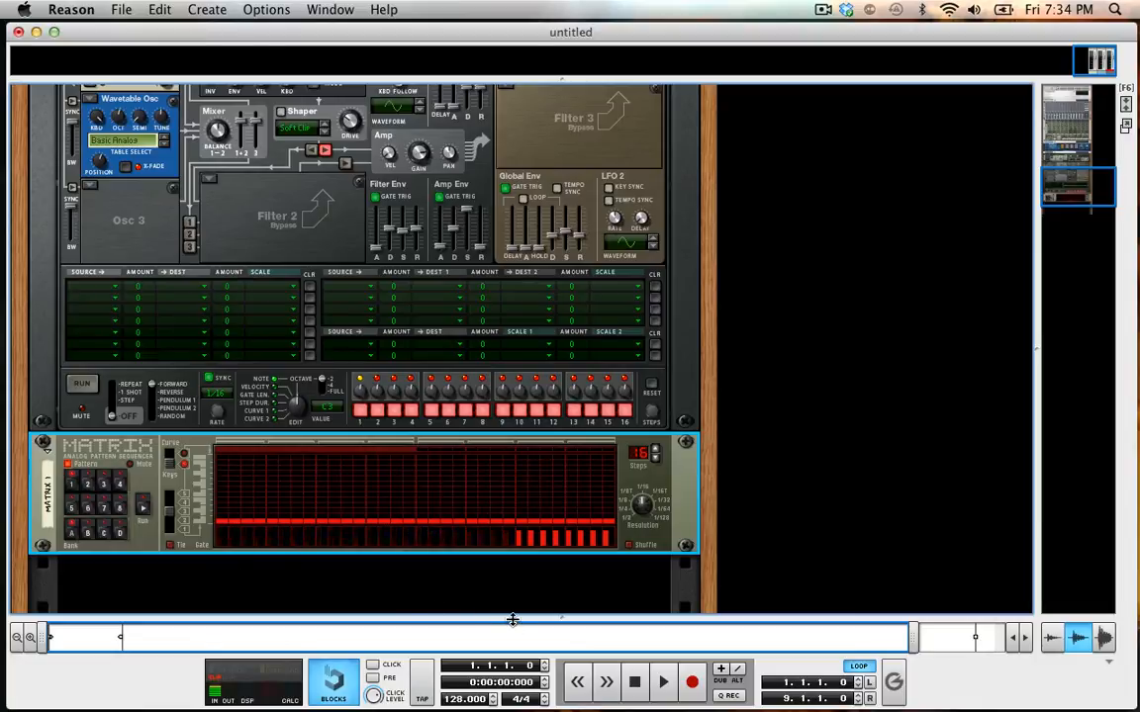
pyautogui.scroll(5, 360, 543)
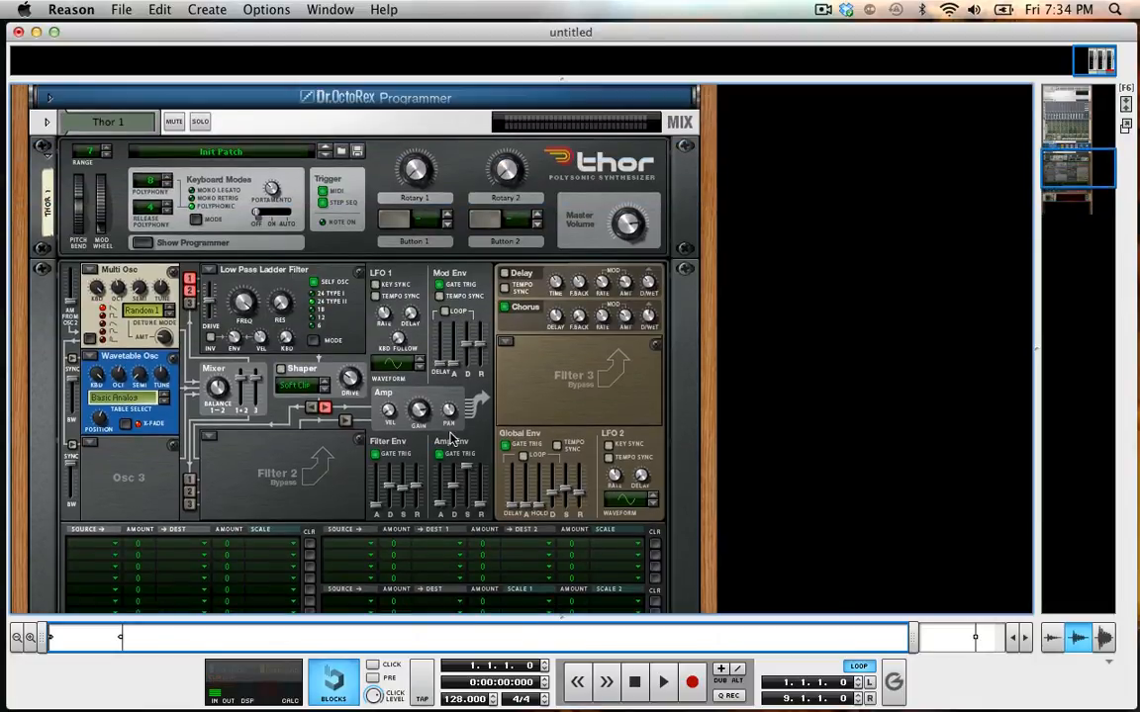
pyautogui.scroll(-5, 432, 435)
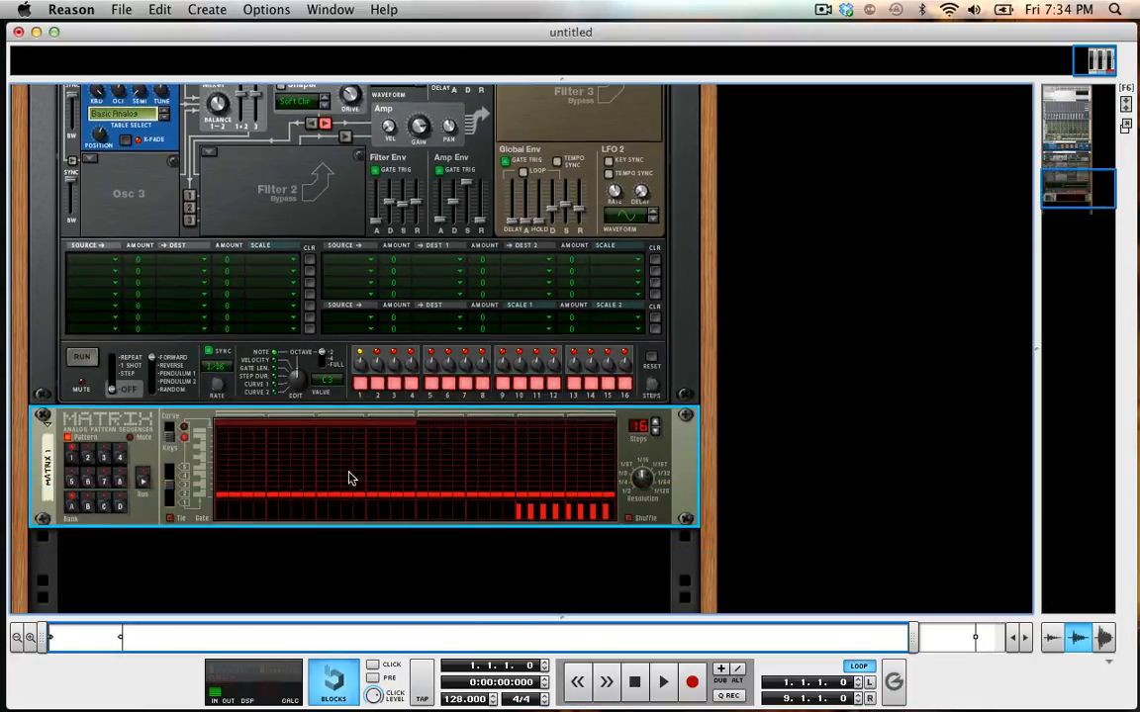
pyautogui.moveTo(219, 517)
pyautogui.mouseDown()
pyautogui.moveTo(220, 491)
pyautogui.moveTo(244, 468)
pyautogui.mouseUp()
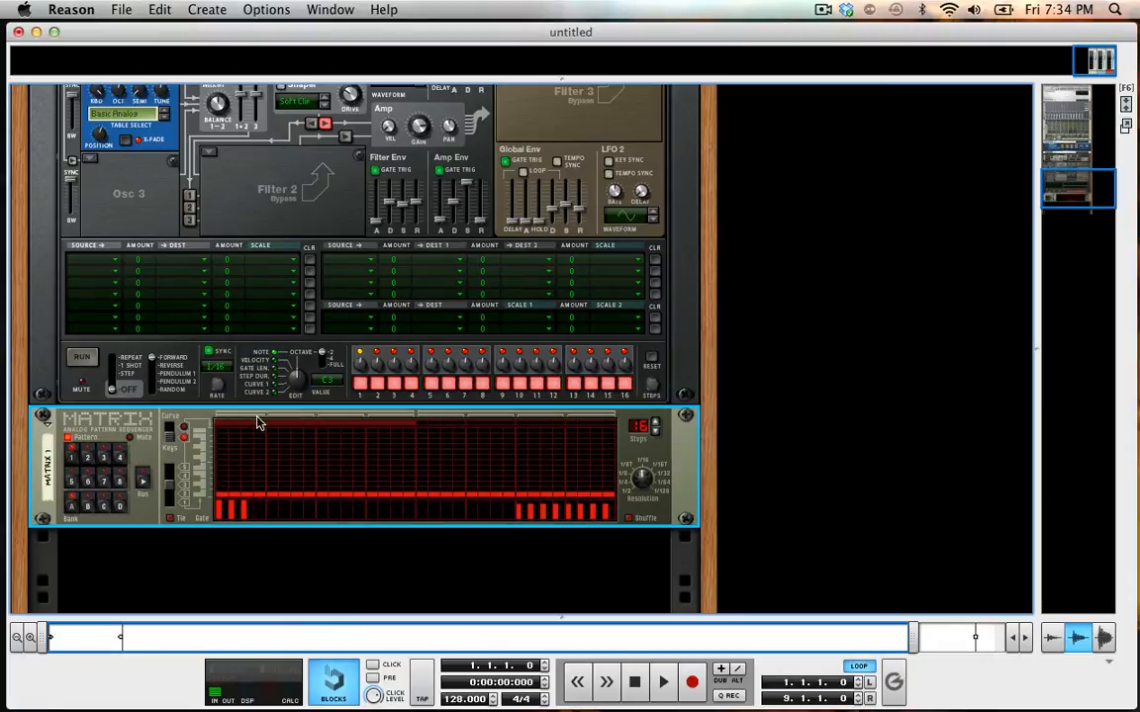
# Set Thor's Amp gain to −∞.
pyautogui.scroll(2, 297, 322)
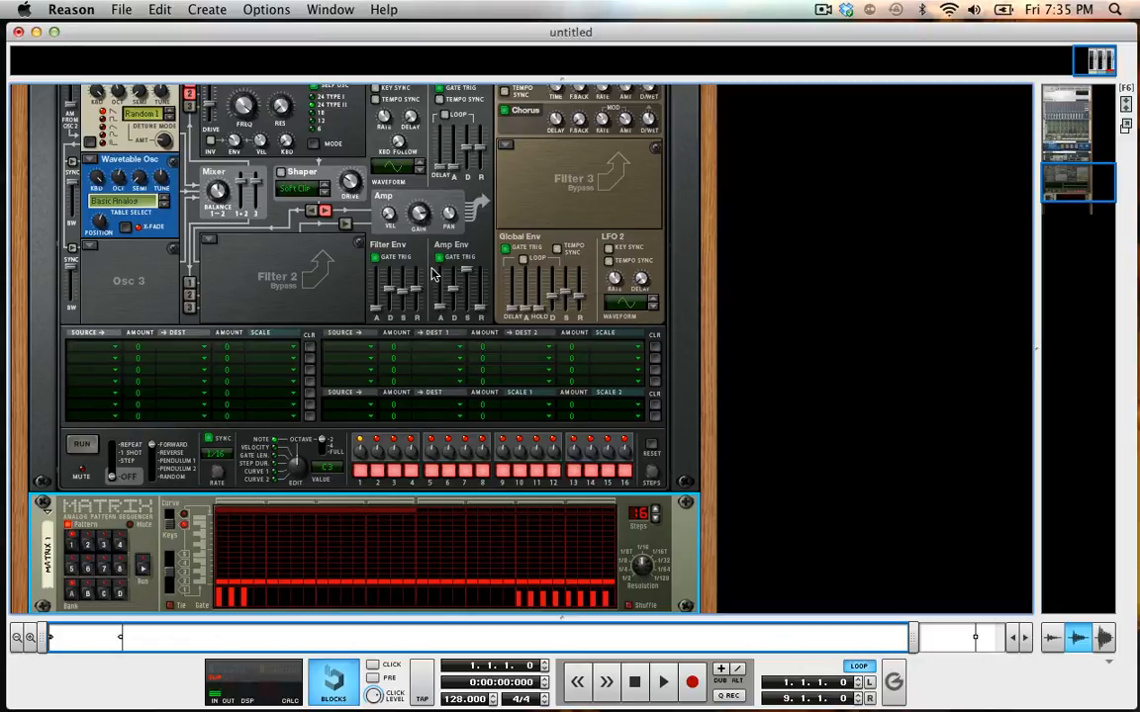
pyautogui.click(425, 225)
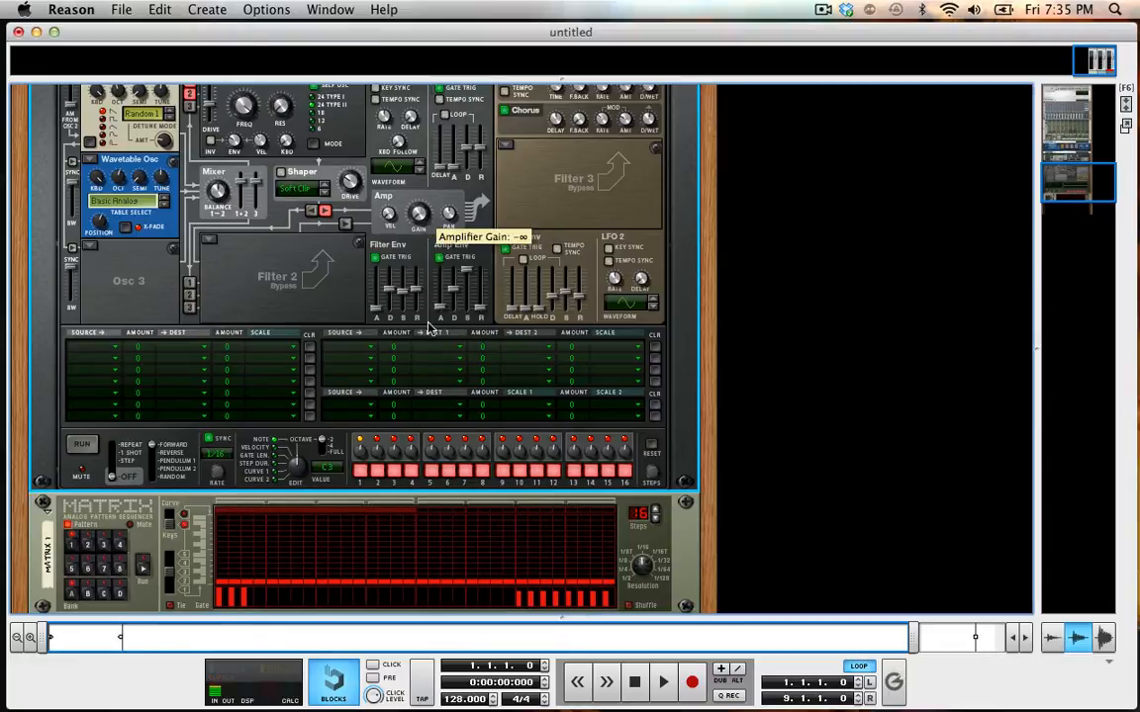
# Clear the first three Matrix gates and draw full-height gates across the first 24 steps.
pyautogui.click(275, 587)
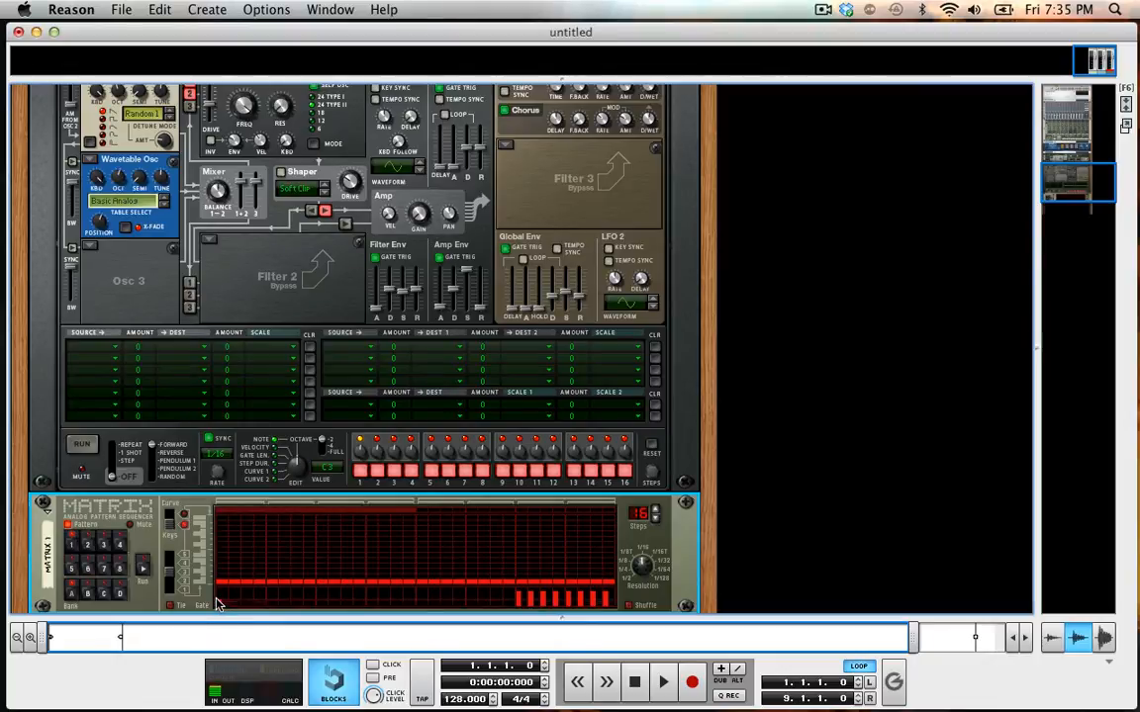
pyautogui.moveTo(220, 602)
pyautogui.mouseDown()
pyautogui.moveTo(387, 508)
pyautogui.moveTo(510, 485)
pyautogui.mouseUp()
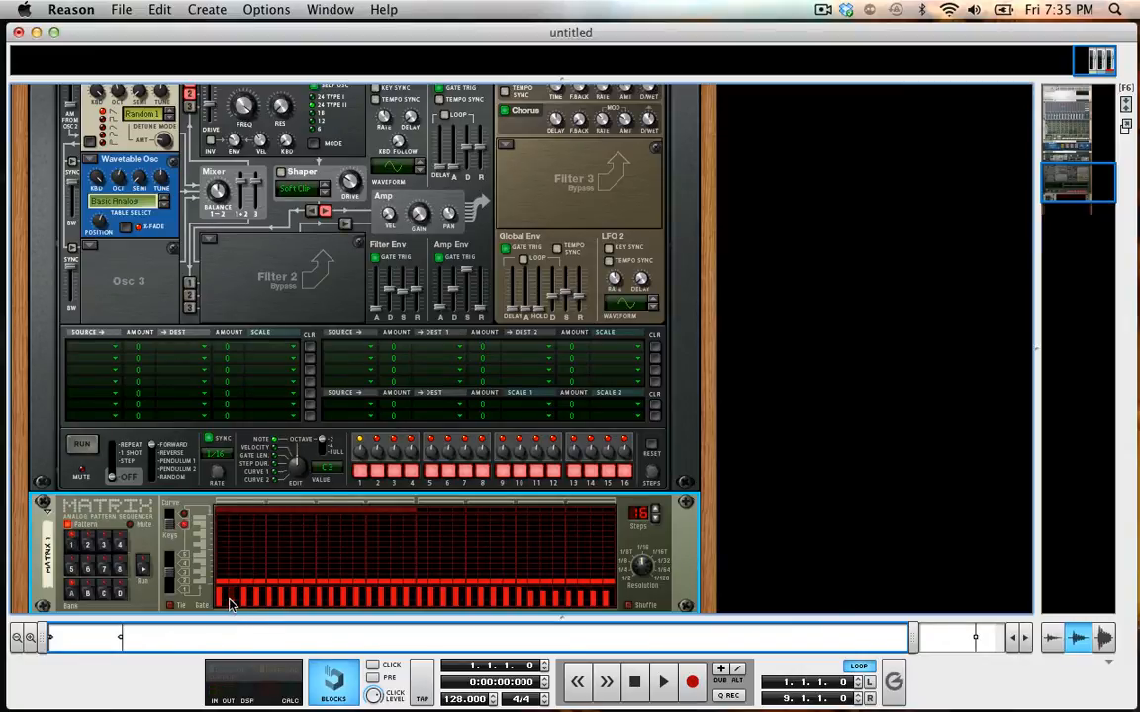
# Draw uneven gate levels across Matrix steps 2 to 16 and undo them.
pyautogui.moveTo(230, 604); pyautogui.dragTo(408, 600)
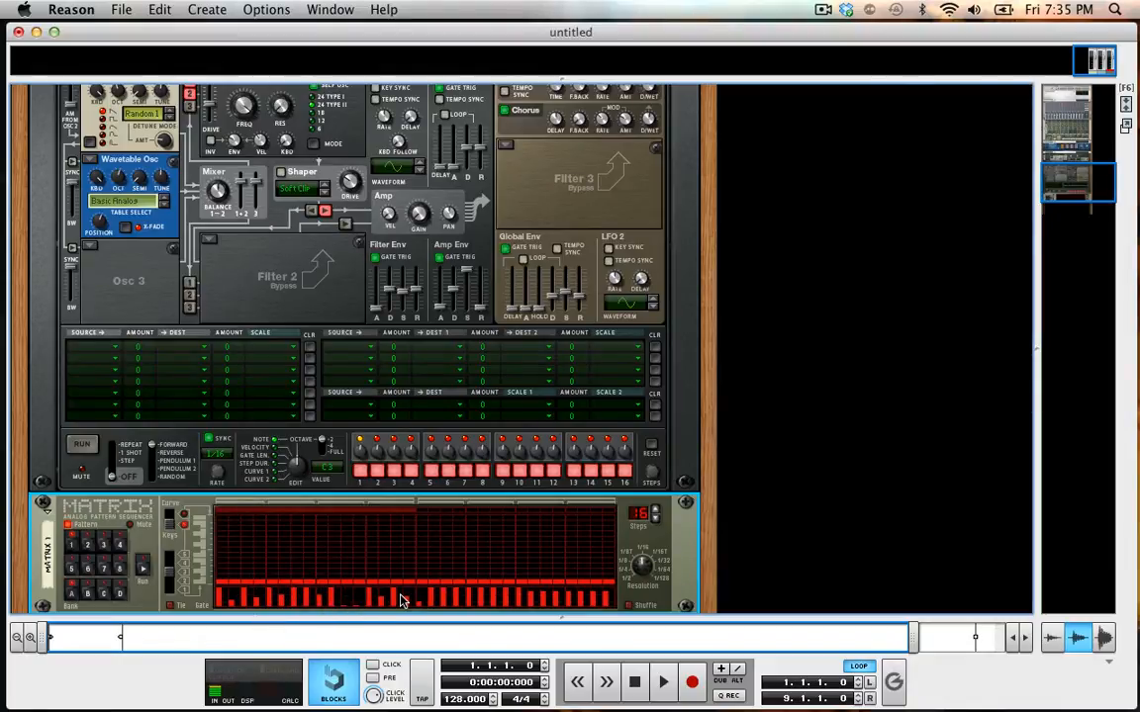
pyautogui.press('super+z')
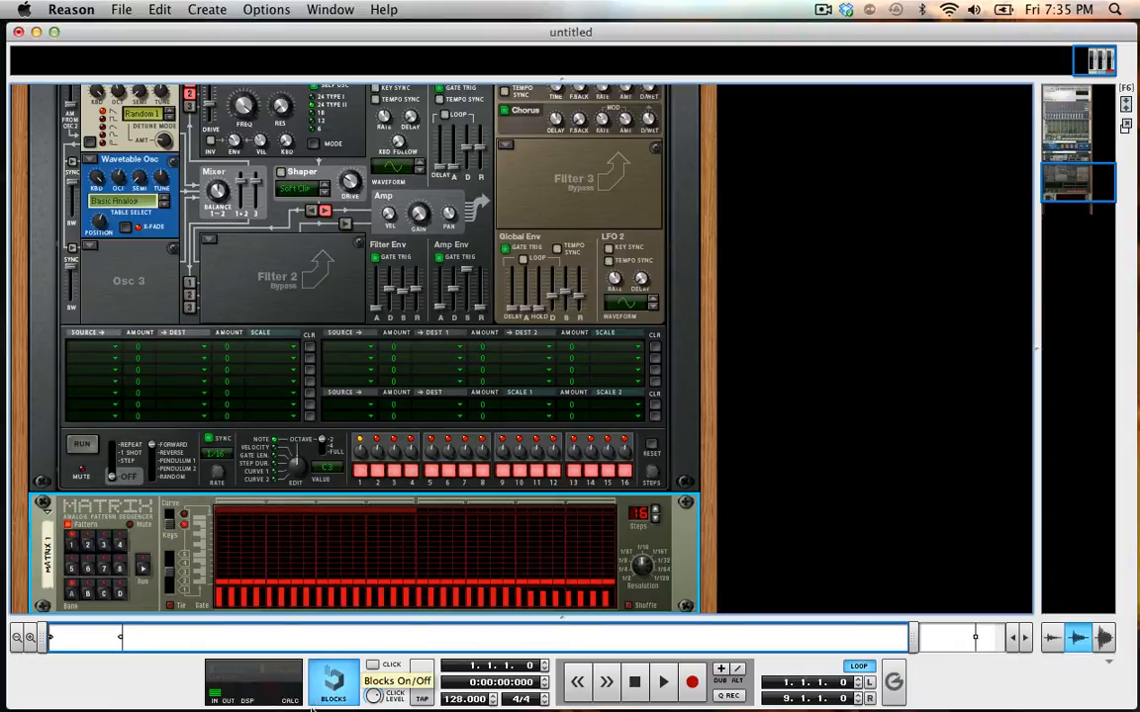
# Redraw even full-height gates on the first four Matrix steps and start the pattern running.
pyautogui.moveTo(258, 605); pyautogui.dragTo(223, 604)
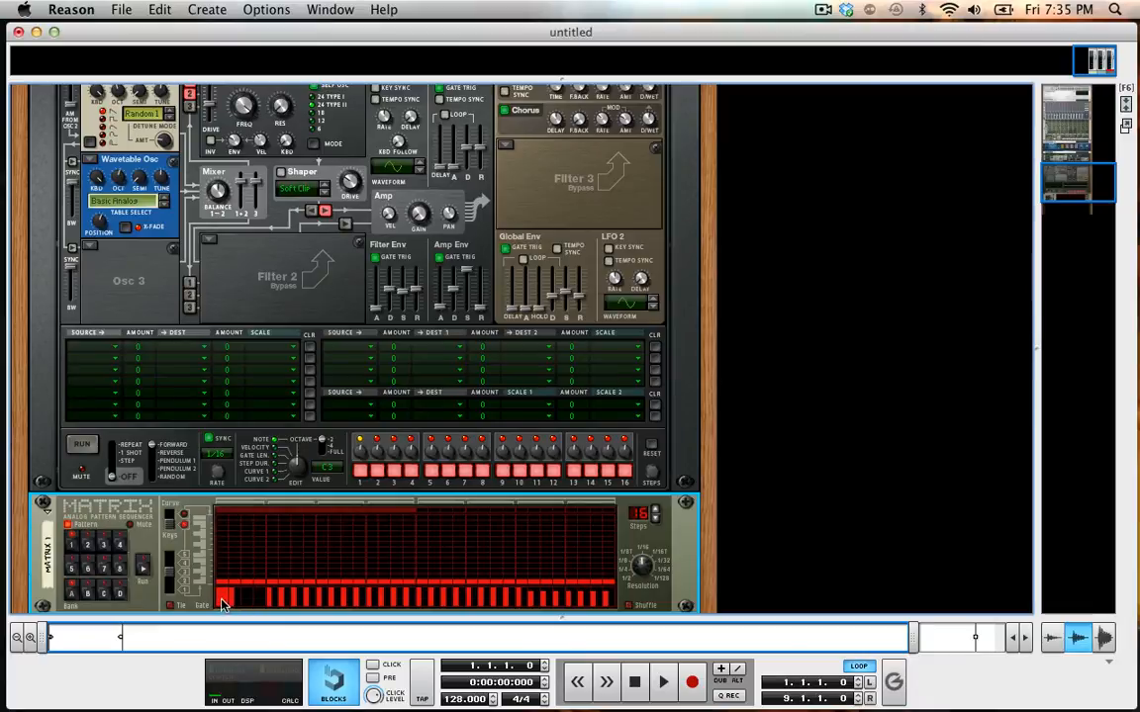
pyautogui.moveTo(221, 600)
pyautogui.mouseDown()
pyautogui.moveTo(250, 528)
pyautogui.moveTo(284, 508)
pyautogui.mouseUp()
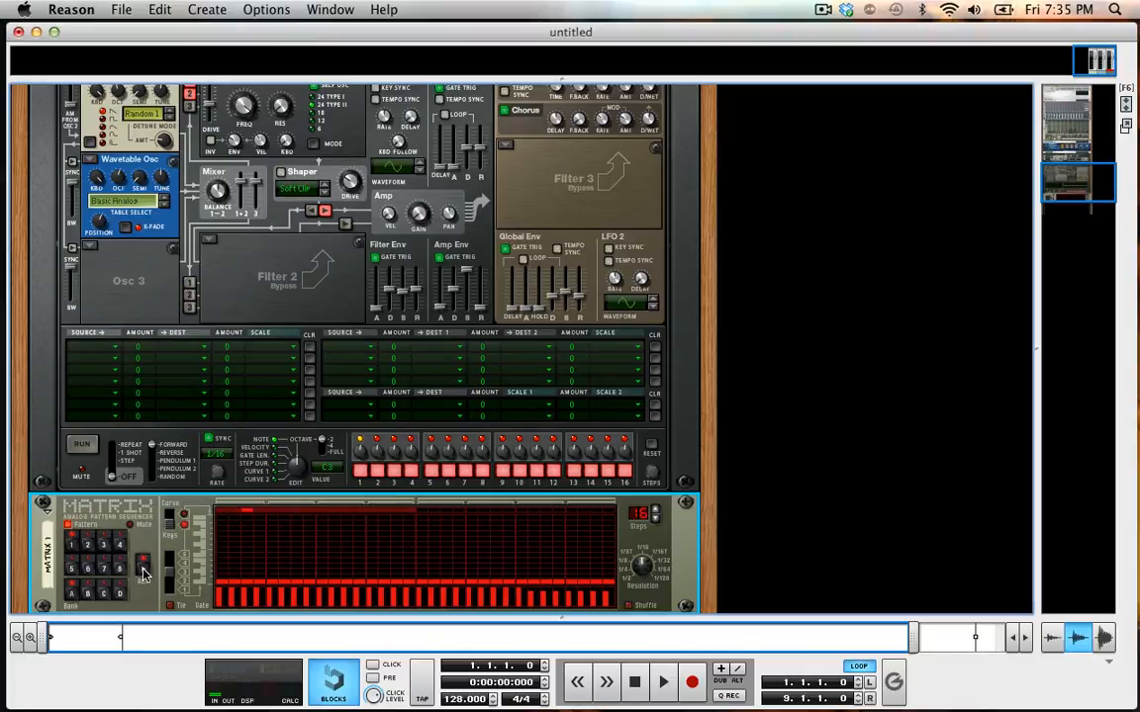
# Select the Thor 1 track in the sequencer for live playing and return to the rack.
pyautogui.press('F7')
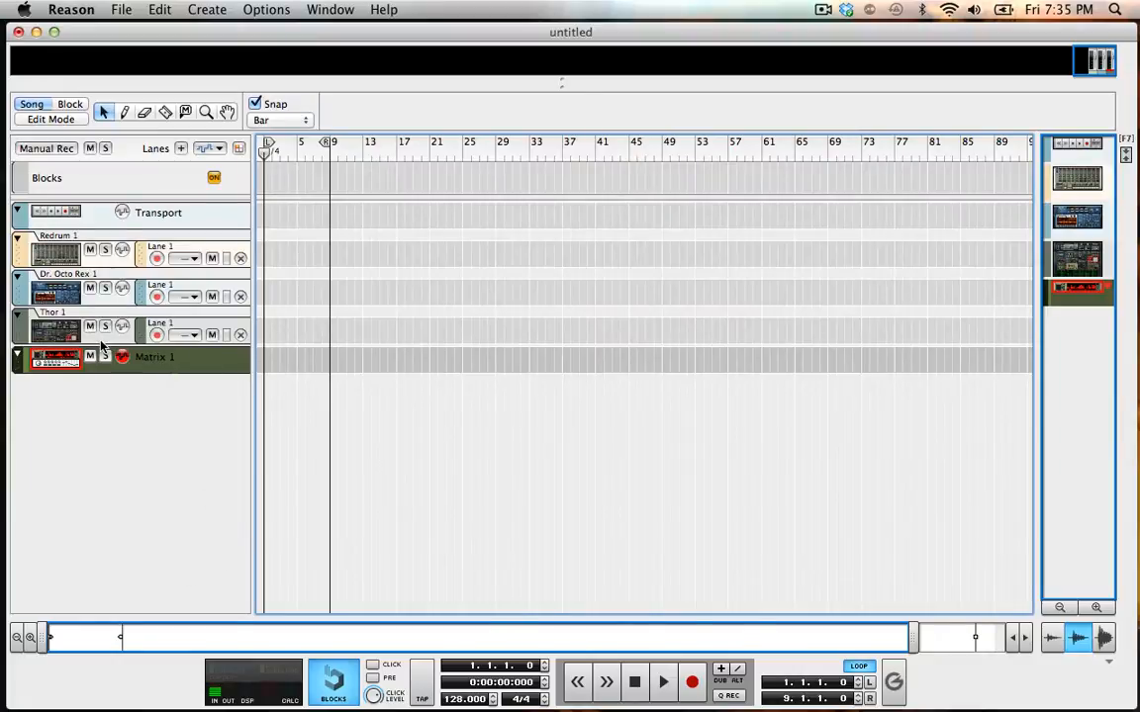
pyautogui.click(89, 311)
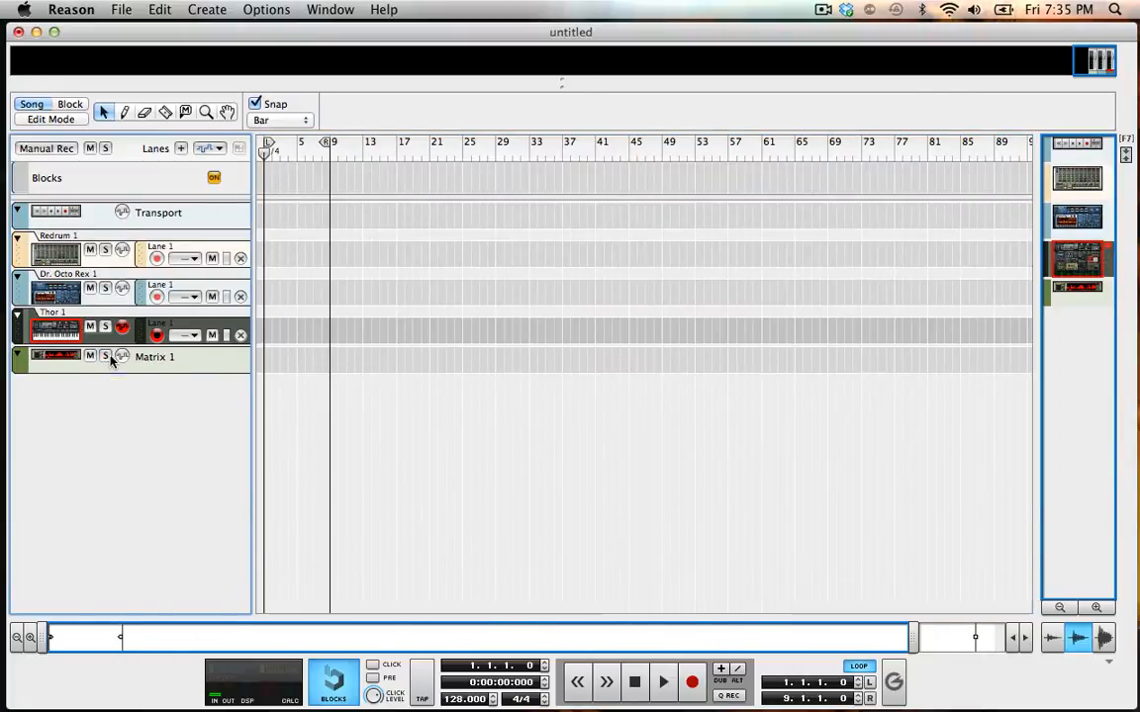
pyautogui.press('F6')
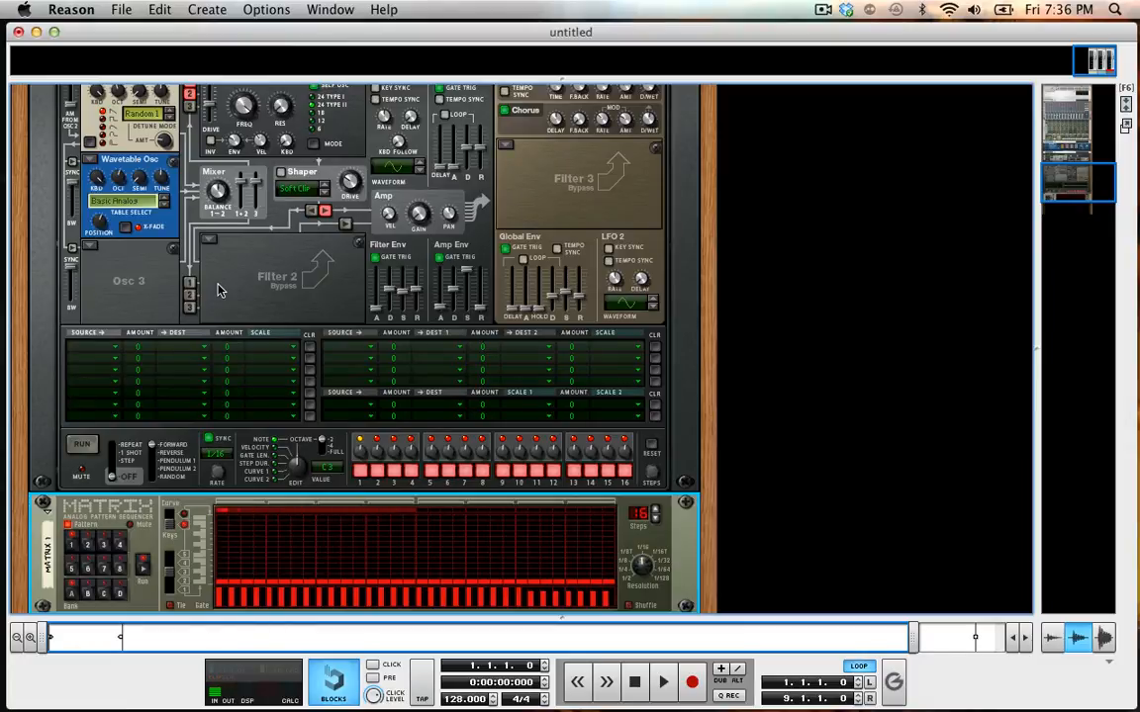
# Draw full-height tied gates on Matrix steps 1, 4, 7, 9 and 13.
pyautogui.scroll(-3, 227, 526)
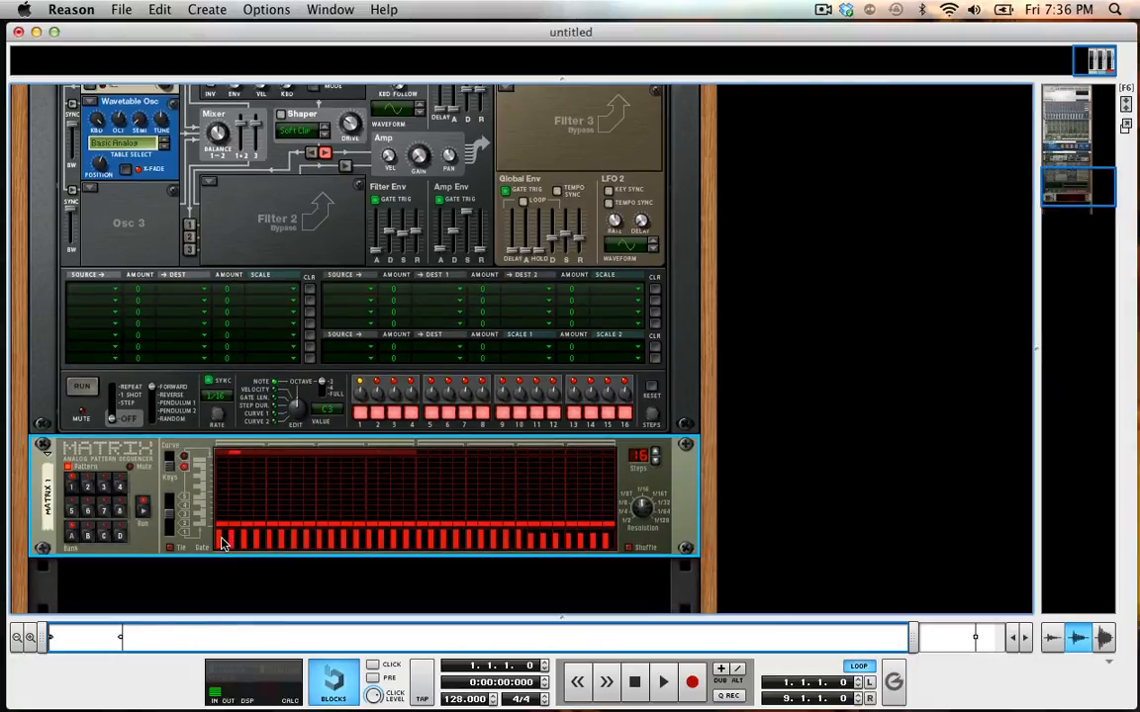
pyautogui.keyDown('shift'); pyautogui.click(222, 539); pyautogui.keyUp('shift')
pyautogui.keyDown('shift'); pyautogui.click(259, 538); pyautogui.keyUp('shift')
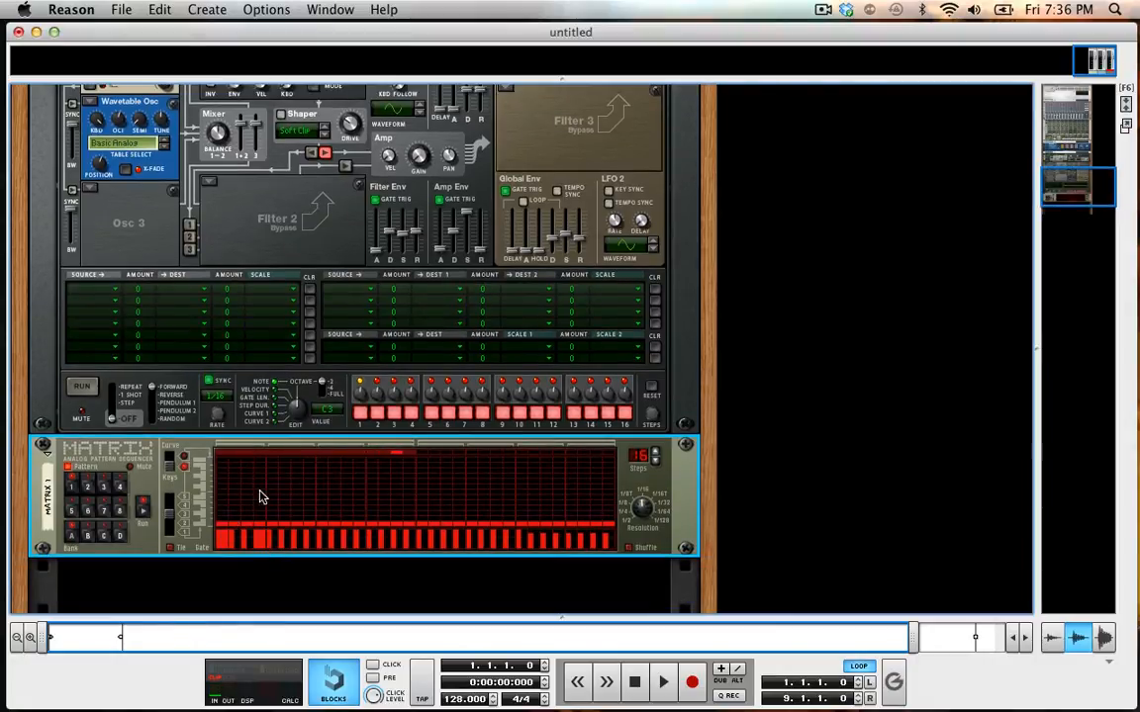
pyautogui.keyDown('shift'); pyautogui.click(299, 540); pyautogui.keyUp('shift')
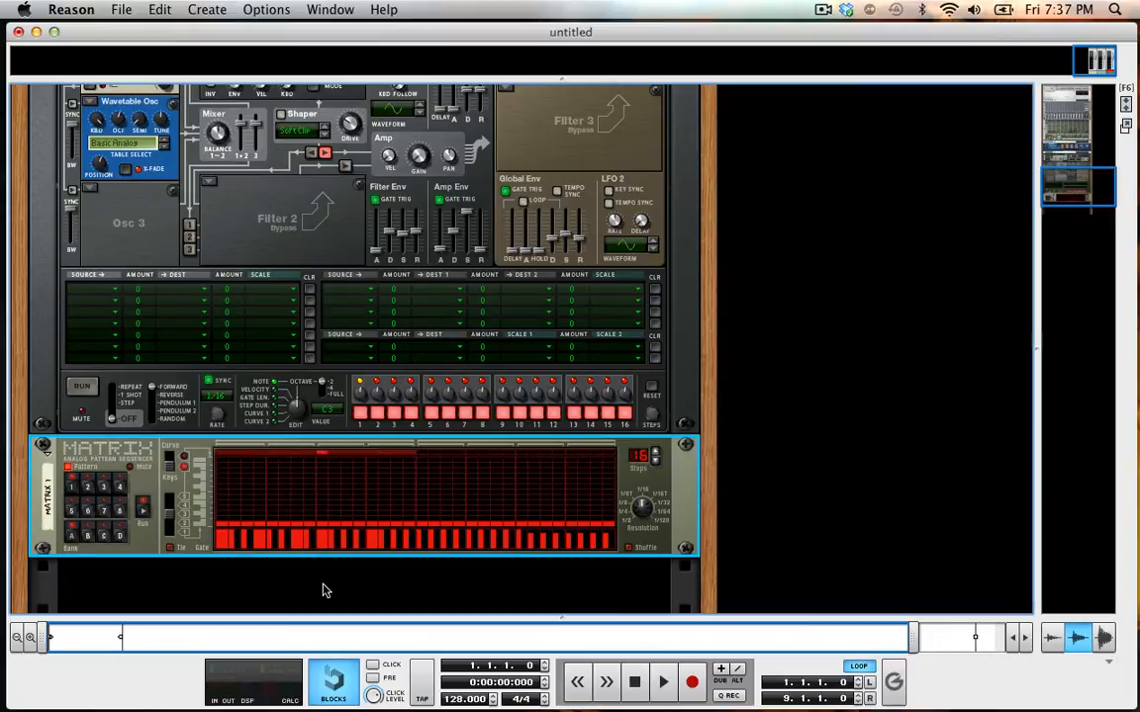
# Lower the Matrix gates on steps 2, 3, 5, 6 and 8, with steps 4 and 7 at full height.
pyautogui.click(260, 542)
pyautogui.click(272, 539)
pyautogui.click(283, 539)
pyautogui.click(296, 540)
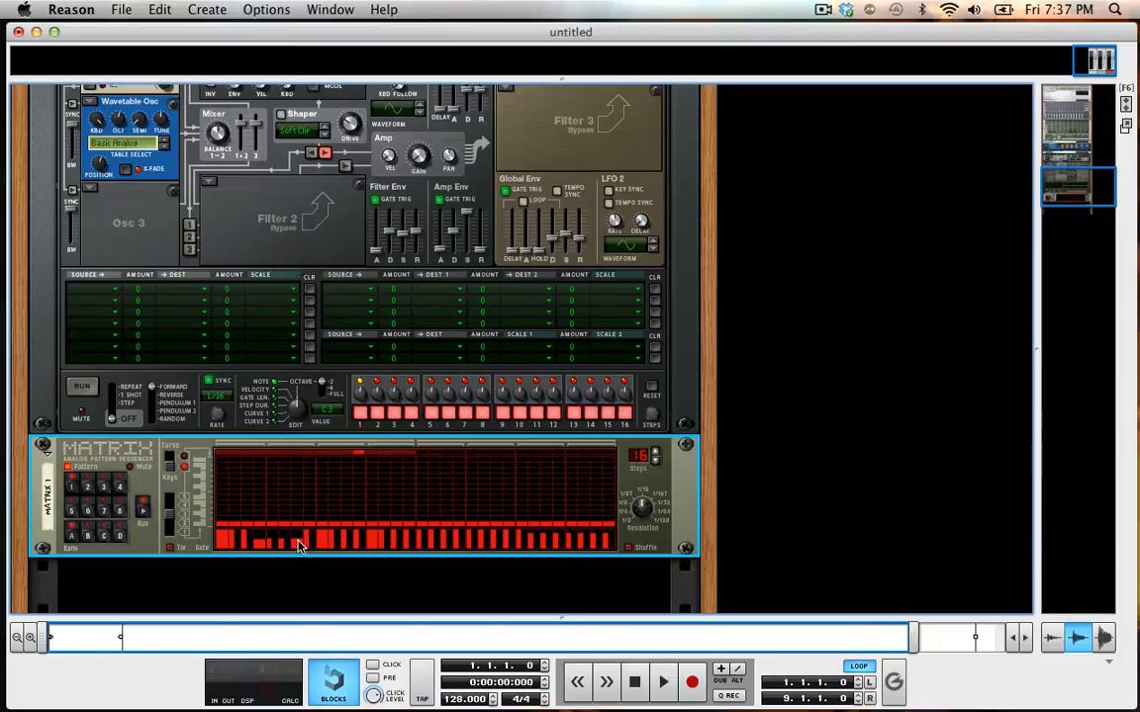
pyautogui.click(297, 533)
pyautogui.click(260, 533)
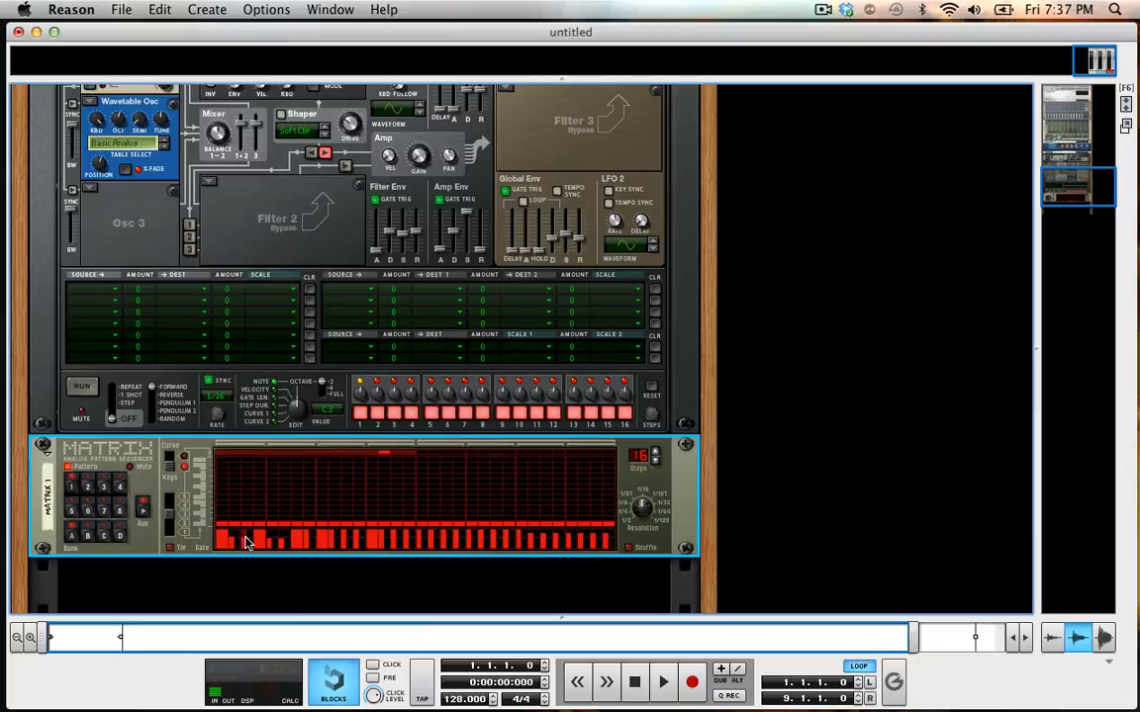
# Lower the Matrix gates on steps 10 to 12 and 14 to 16.
pyautogui.click(336, 538)
pyautogui.click(346, 540)
pyautogui.click(358, 540)
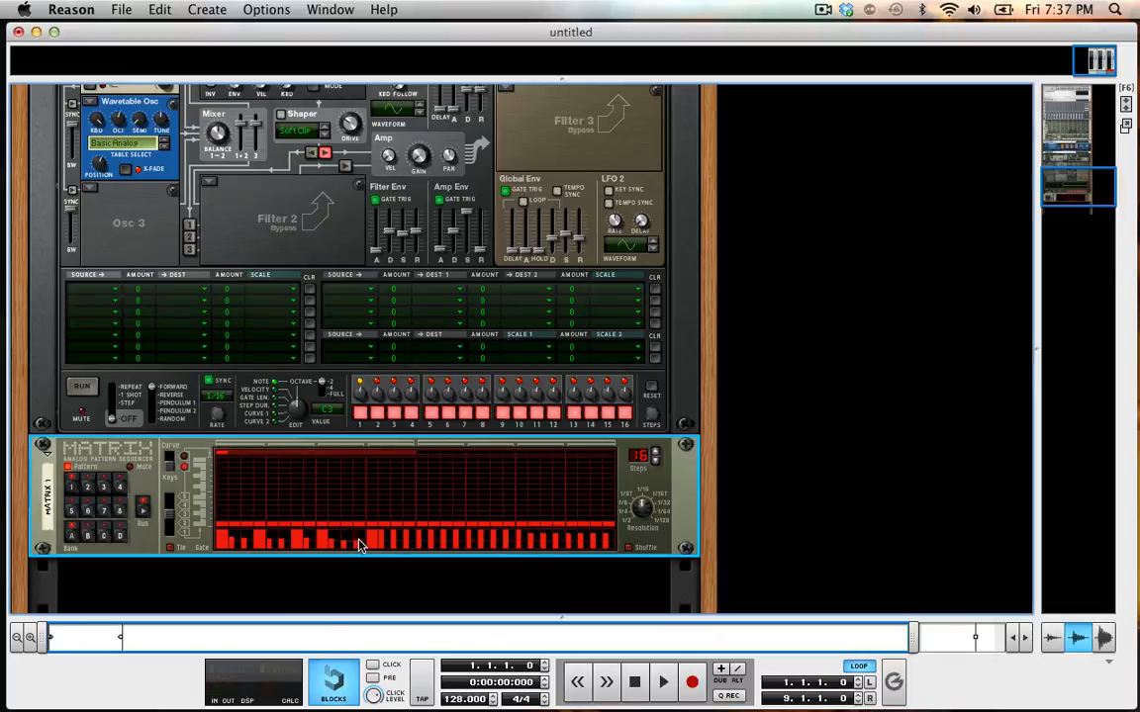
pyautogui.moveTo(383, 538); pyautogui.dragTo(409, 539)
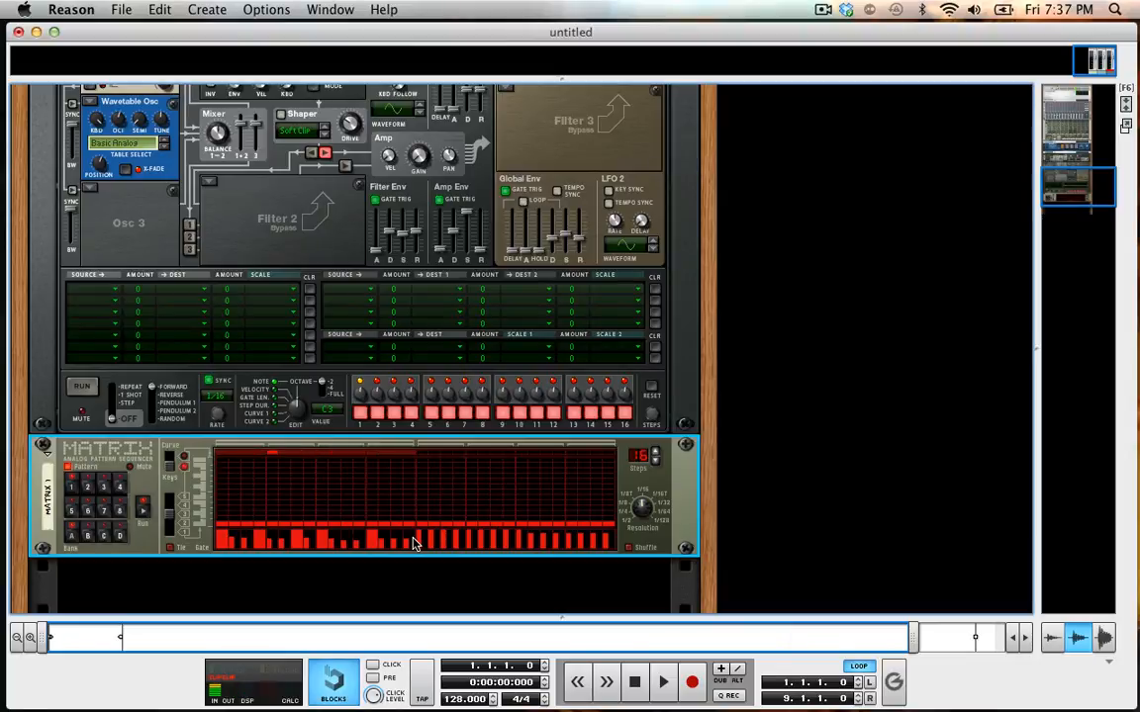
# Stop playback at the song start and redraw full-height gates across the first 16 Matrix steps, with tied gates on steps 8 and 13.
pyautogui.press('space')
pyautogui.press('space')
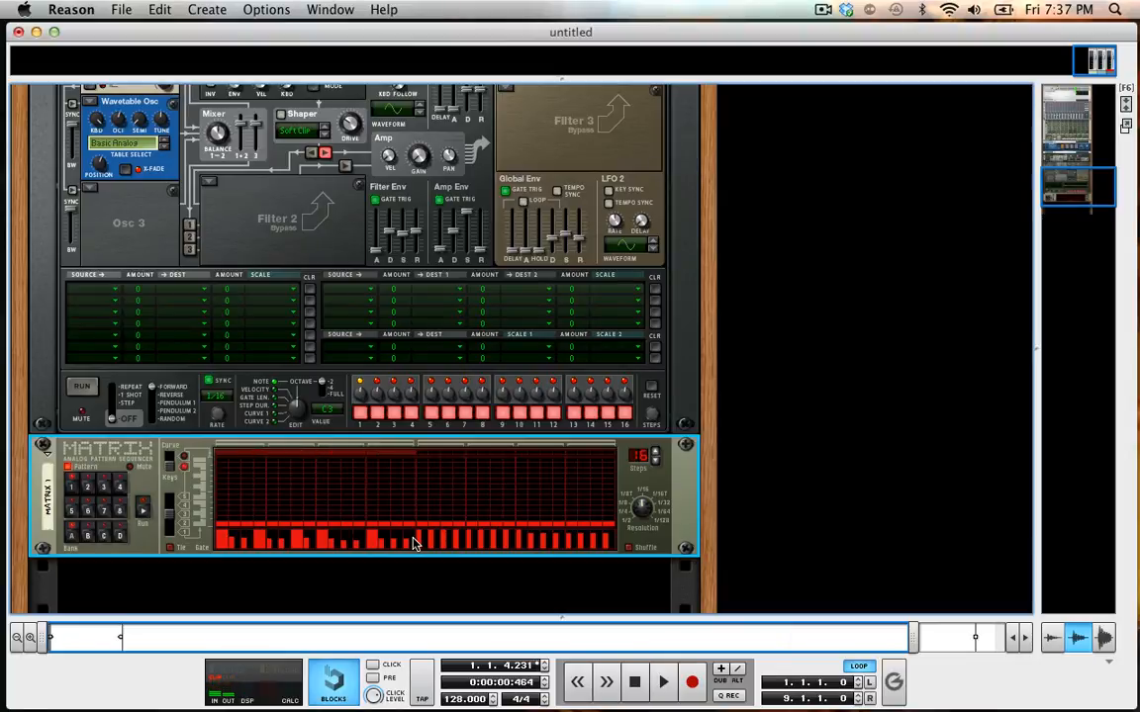
pyautogui.click(633, 680)
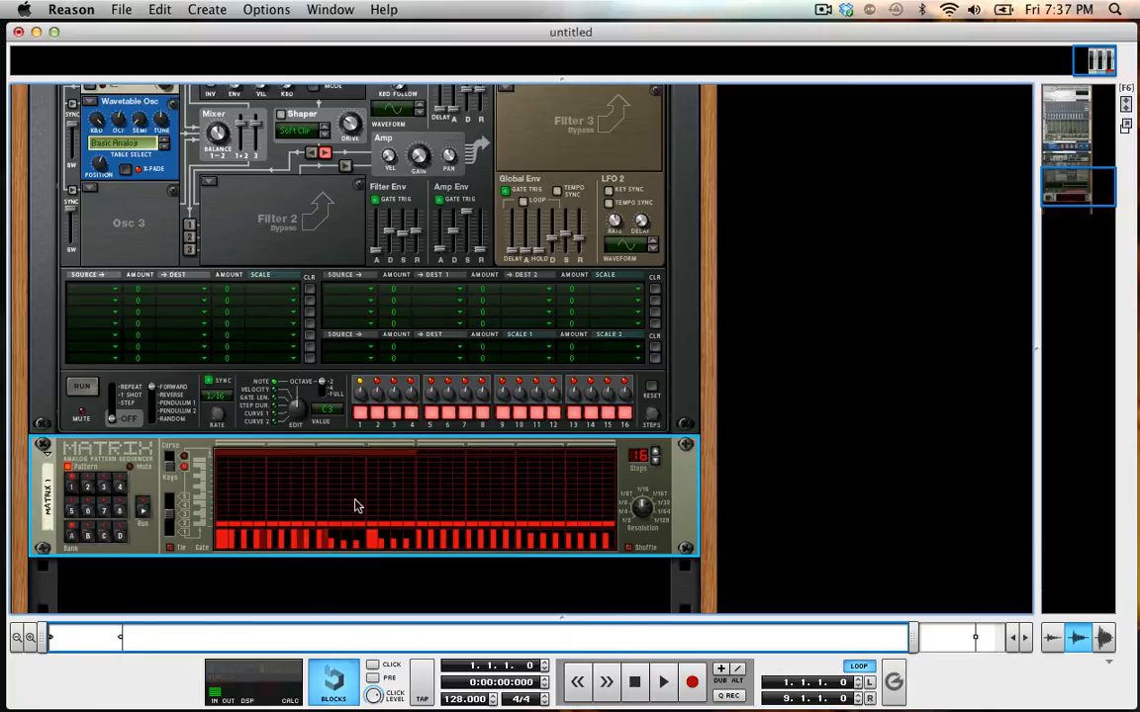
pyautogui.moveTo(366, 532)
pyautogui.mouseDown()
pyautogui.moveTo(228, 534)
pyautogui.moveTo(398, 528)
pyautogui.mouseUp()
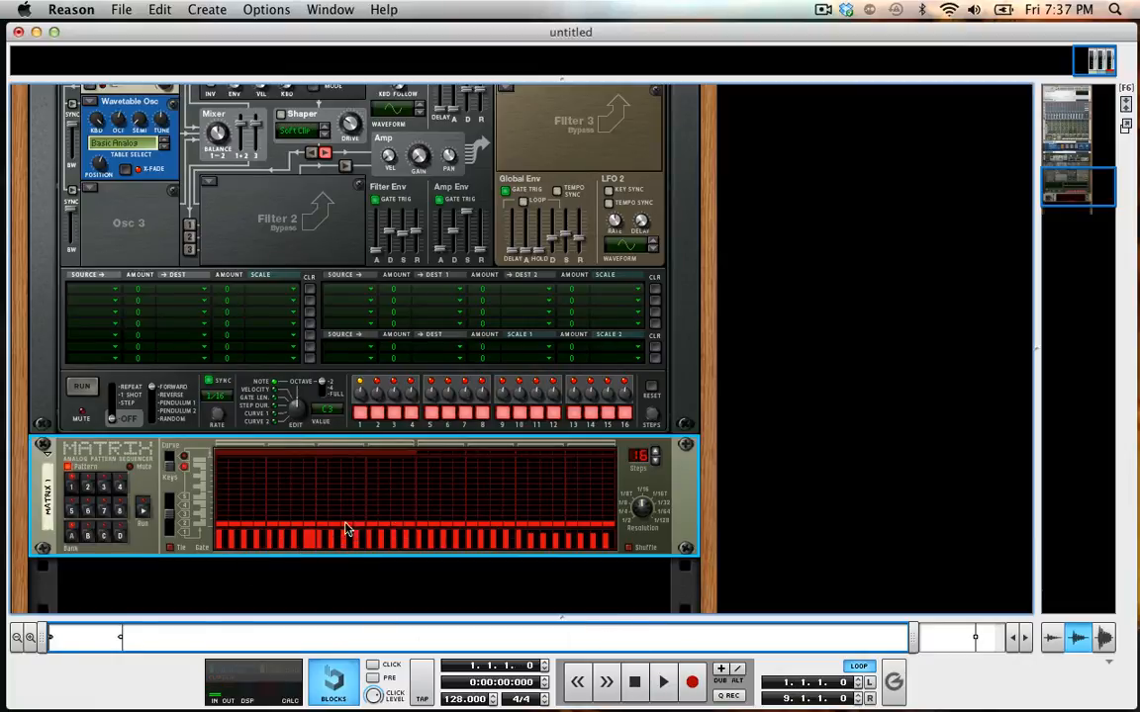
pyautogui.keyDown('shift'); pyautogui.click(252, 539); pyautogui.keyUp('shift')
# Select the Thor synth and add an RV7000 Advanced Reverb effect to it.
pyautogui.scroll(10, 302, 395)
pyautogui.scroll(-5, 301, 395)
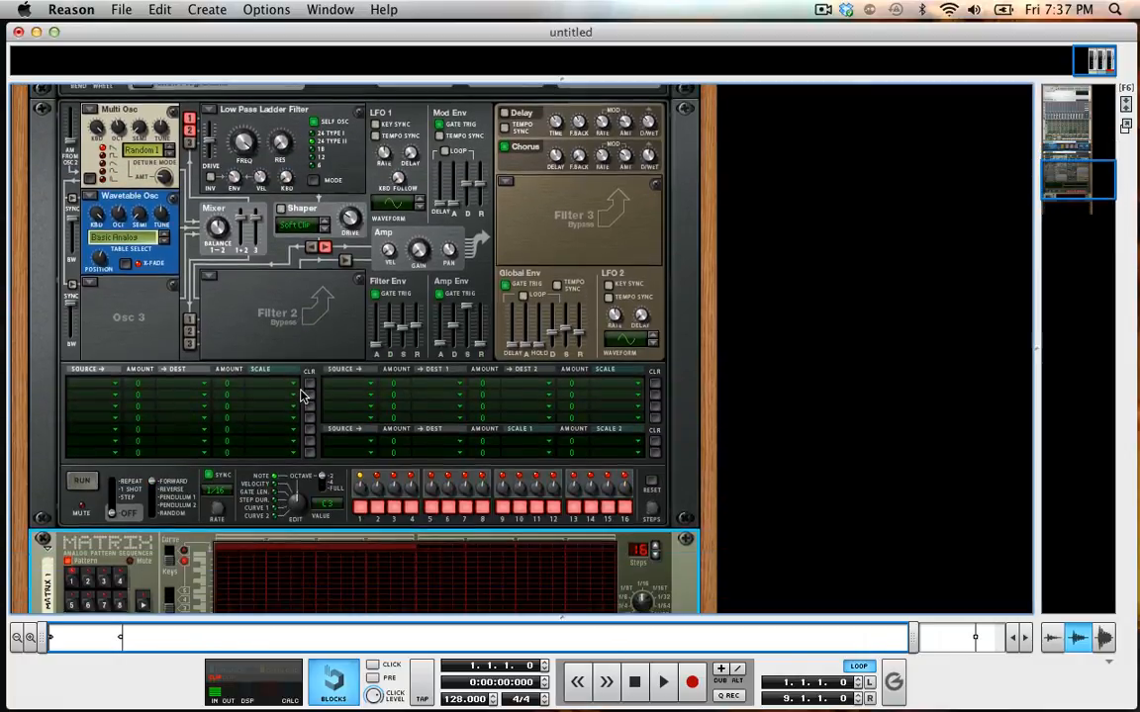
pyautogui.scroll(1, 300, 382)
pyautogui.scroll(3, 336, 159)
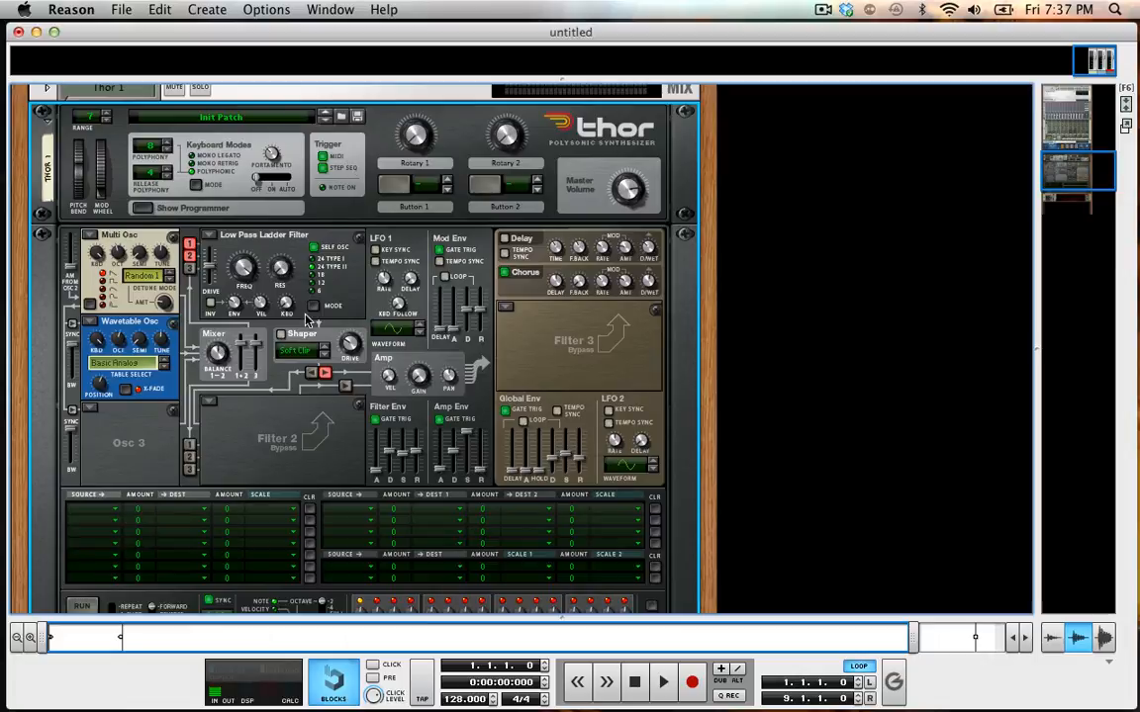
pyautogui.scroll(-4, 255, 447)
pyautogui.scroll(3, 254, 105)
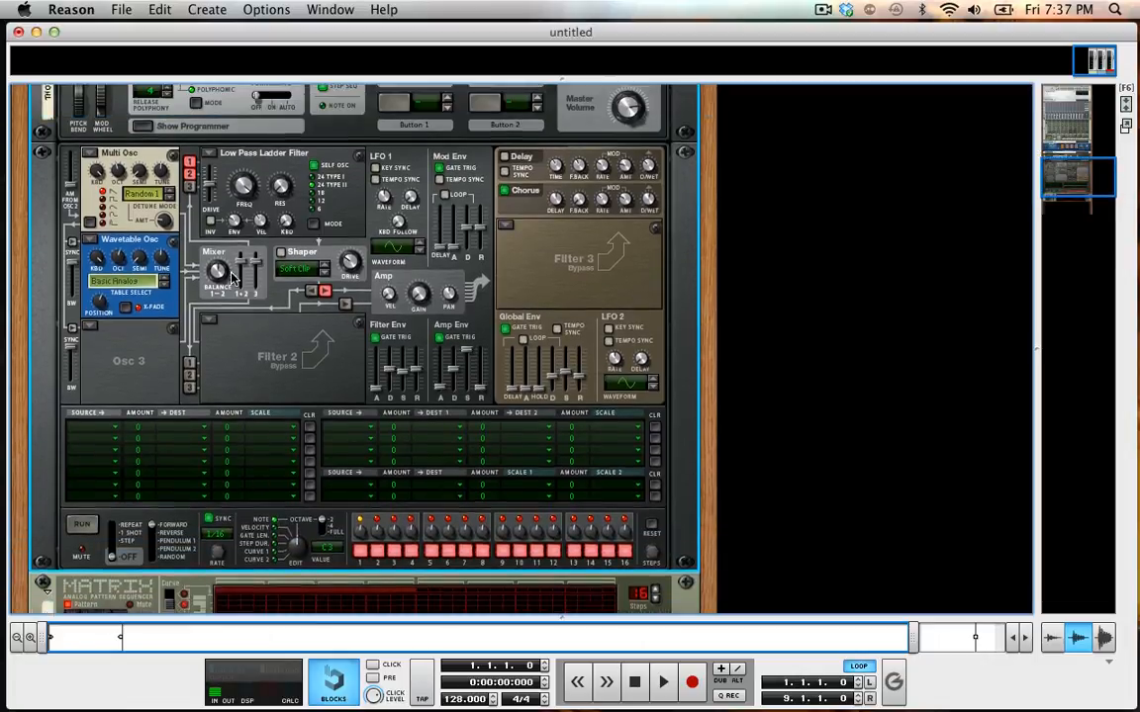
pyautogui.scroll(-2, 242, 198)
pyautogui.scroll(5, 232, 279)
pyautogui.scroll(-4, 233, 279)
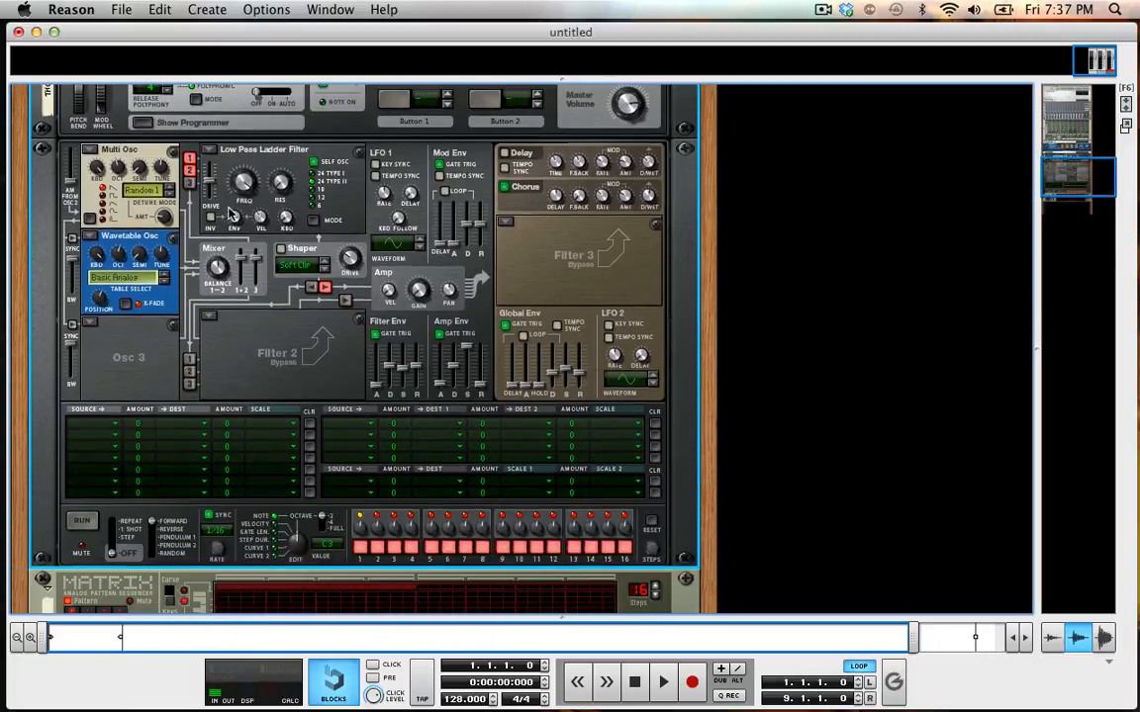
pyautogui.click(207, 9)
pyautogui.moveTo(262, 113)
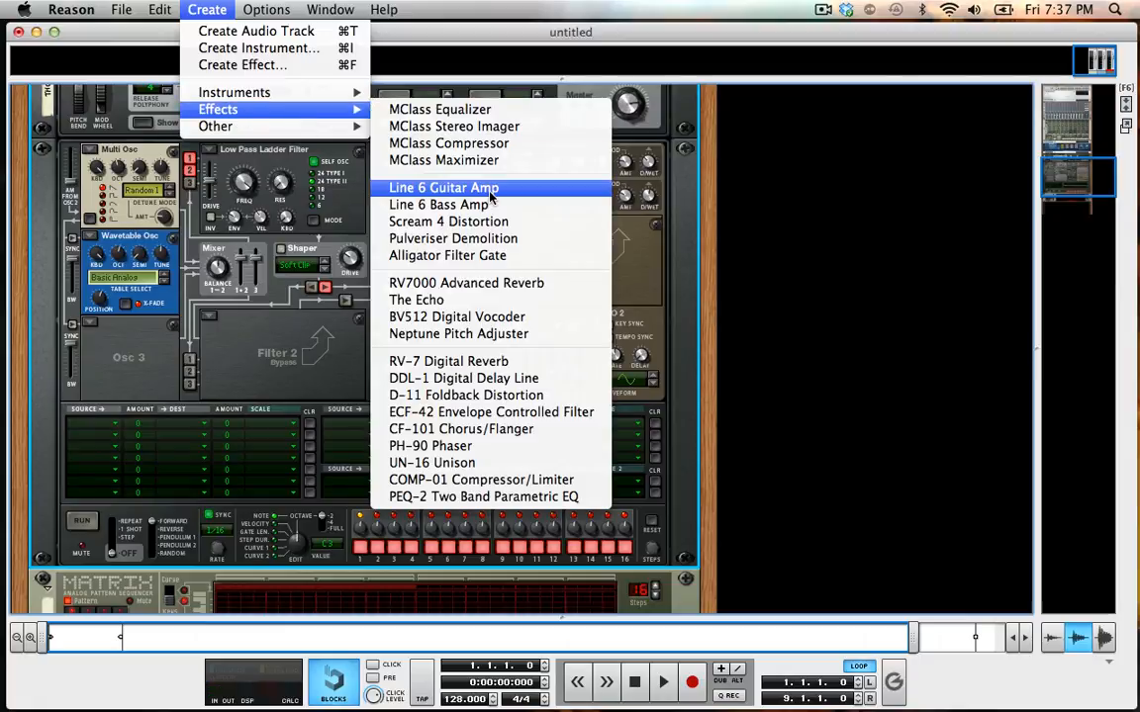
pyautogui.click(475, 283)
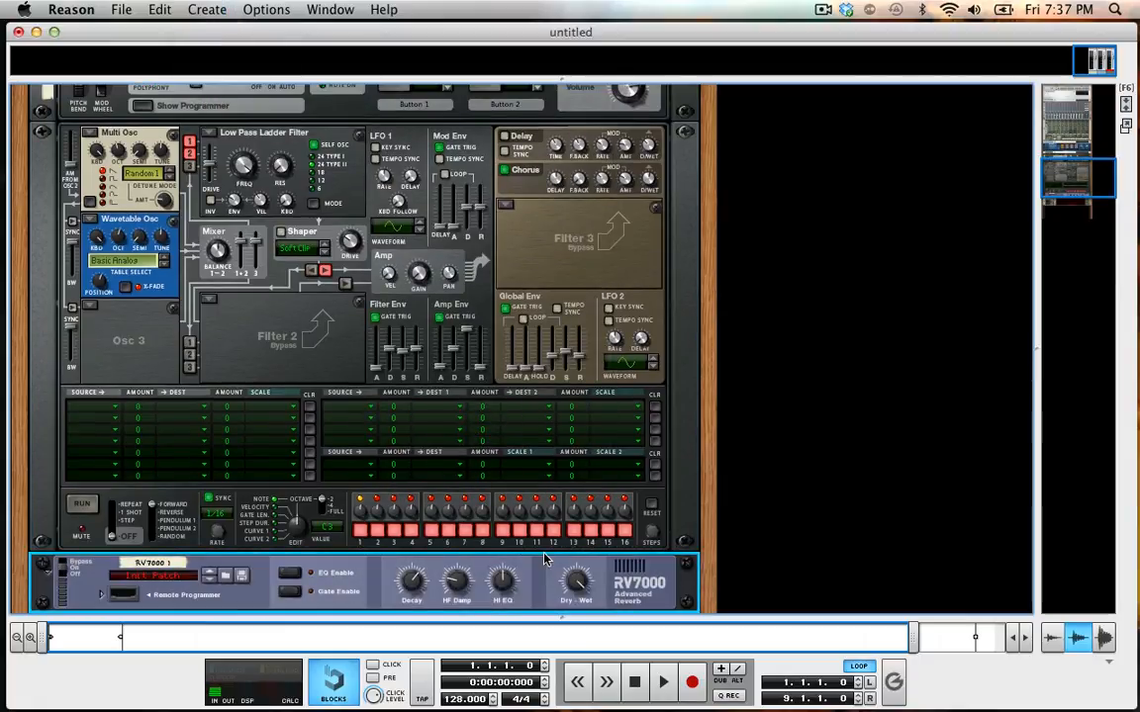
pyautogui.scroll(-8, 515, 515)
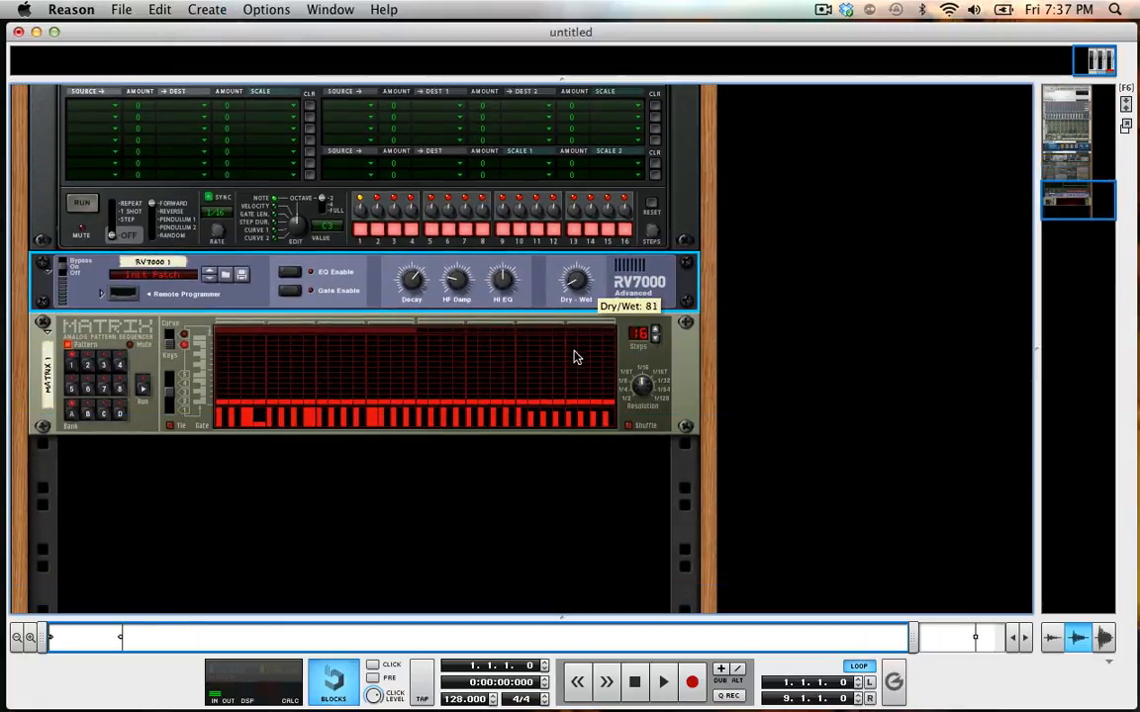